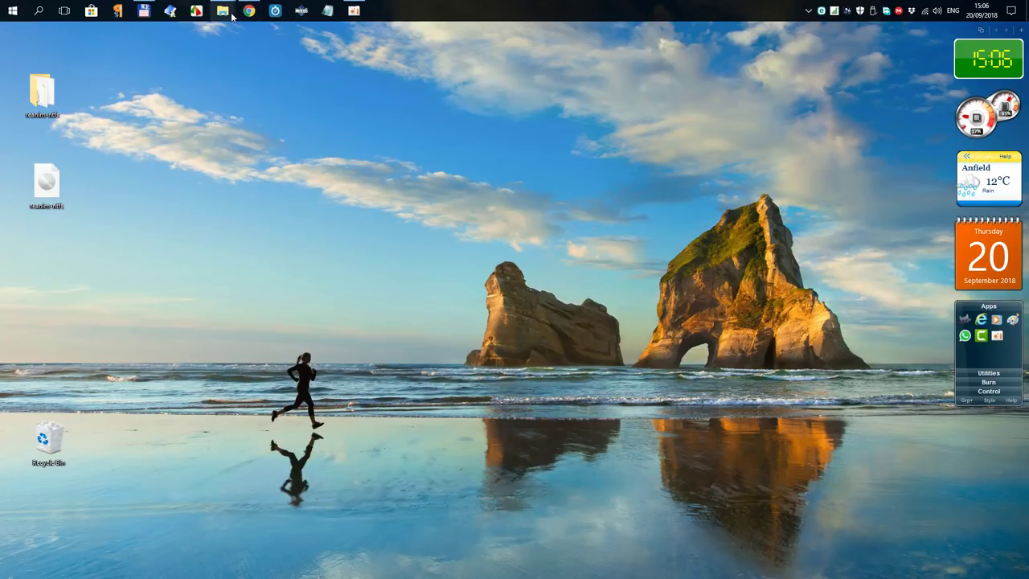
Look over the available tools in AIO Boot Creator, including ISO creation and QEMU test boot, and close the program
{"action": "mouse_move", "coordinate": [228, 11]}
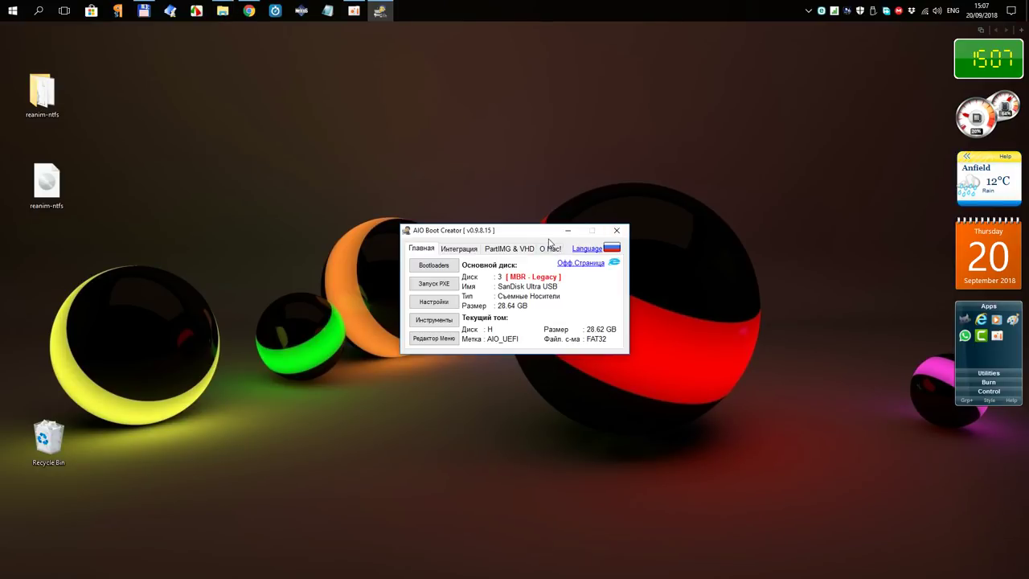
{"action": "left_click_drag", "start_coordinate": [536, 234], "coordinate": [577, 127]}
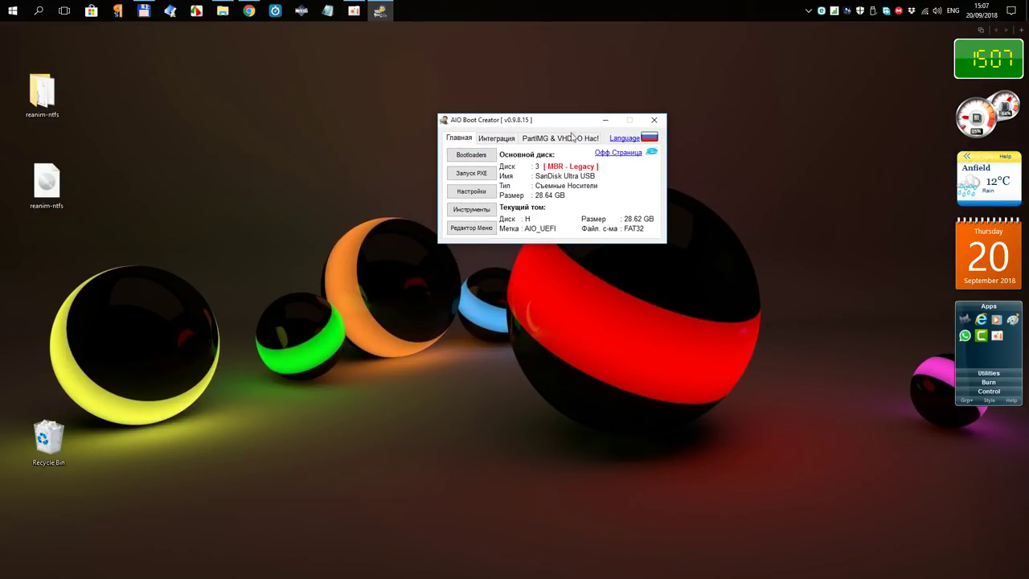
{"action": "left_click", "coordinate": [485, 210]}
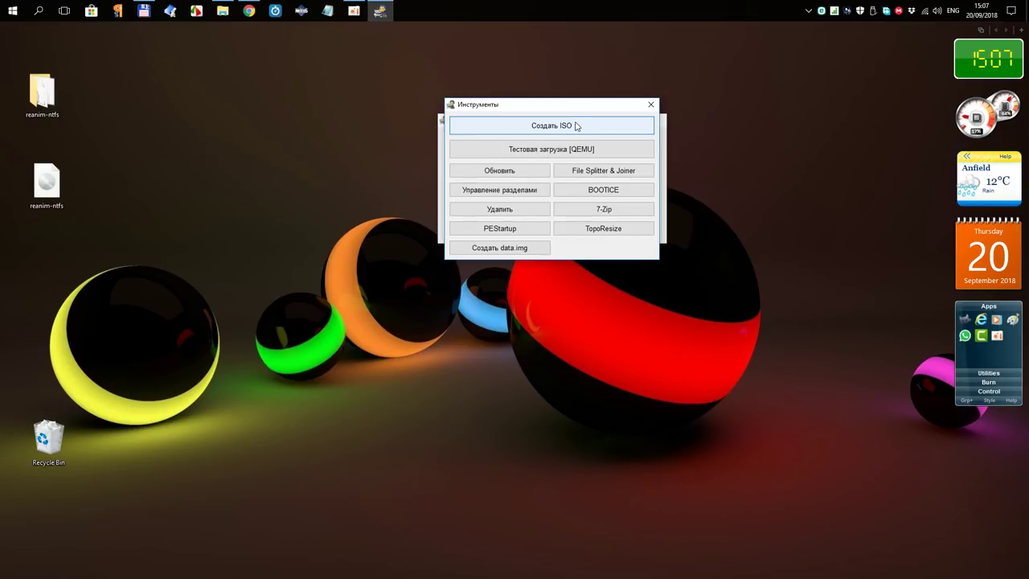
{"action": "left_click", "coordinate": [651, 104]}
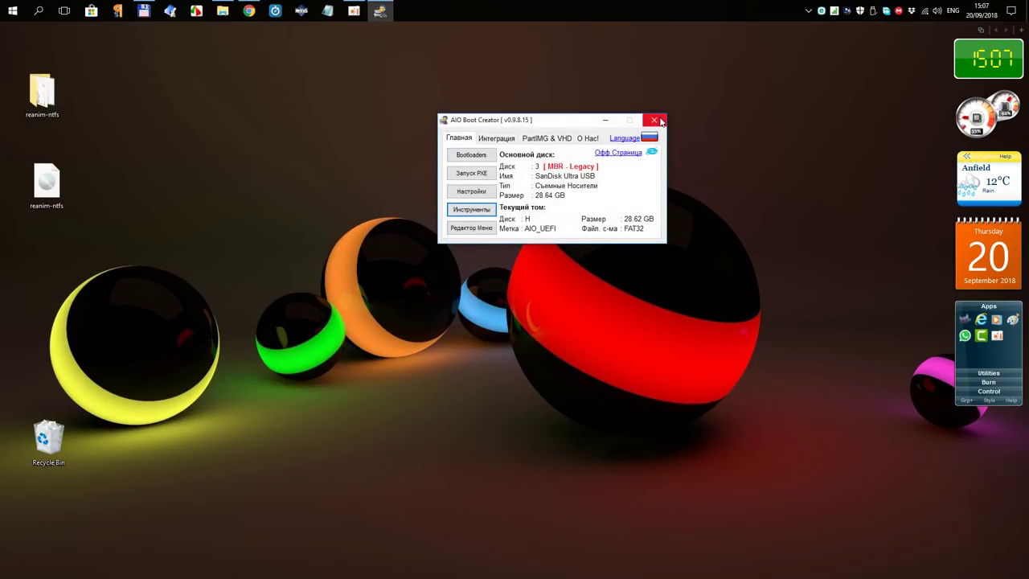
{"action": "left_click", "coordinate": [655, 121]}
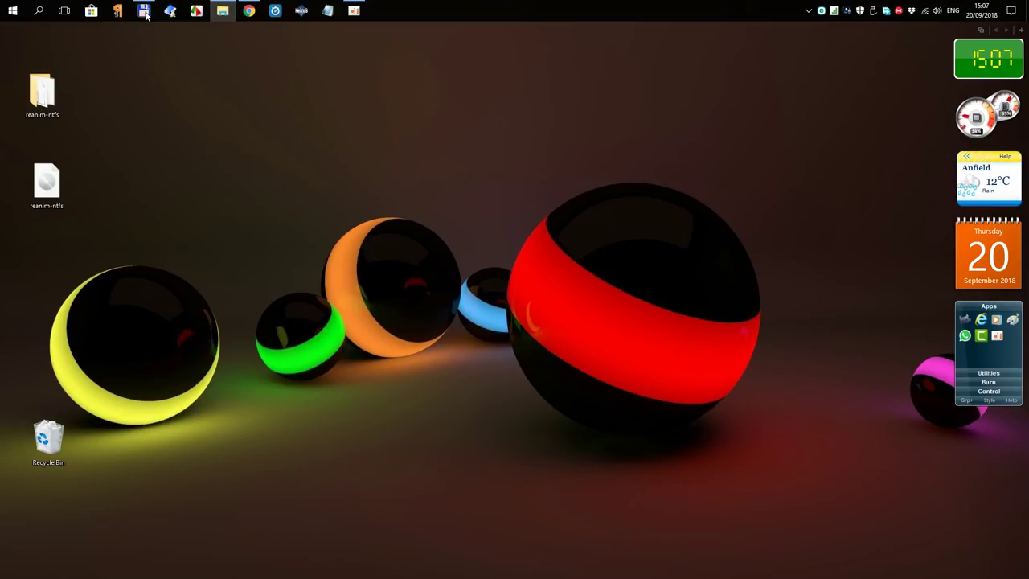
Browse to the Total Commander Extended folder on drive C and check the Run as administrator option for Totalcmd64
{"action": "mouse_move", "coordinate": [228, 14]}
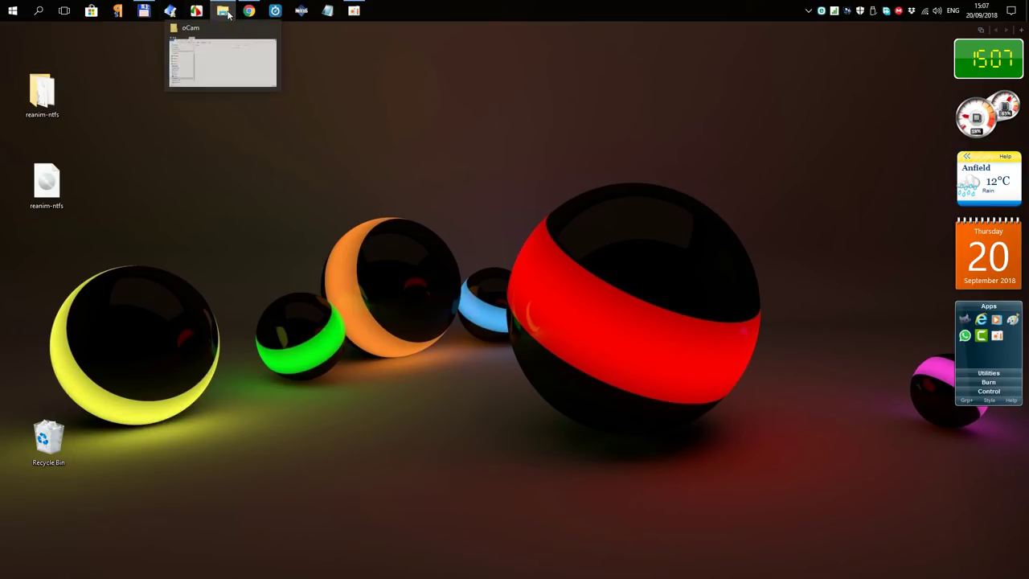
{"action": "left_click", "coordinate": [223, 11]}
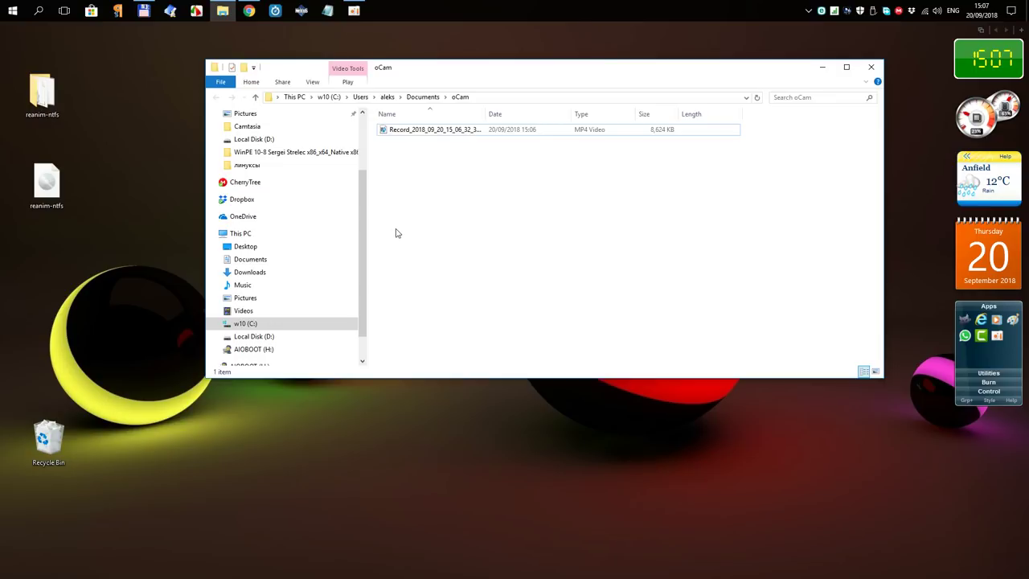
{"action": "left_click", "coordinate": [299, 235]}
{"action": "double_click", "coordinate": [405, 211]}
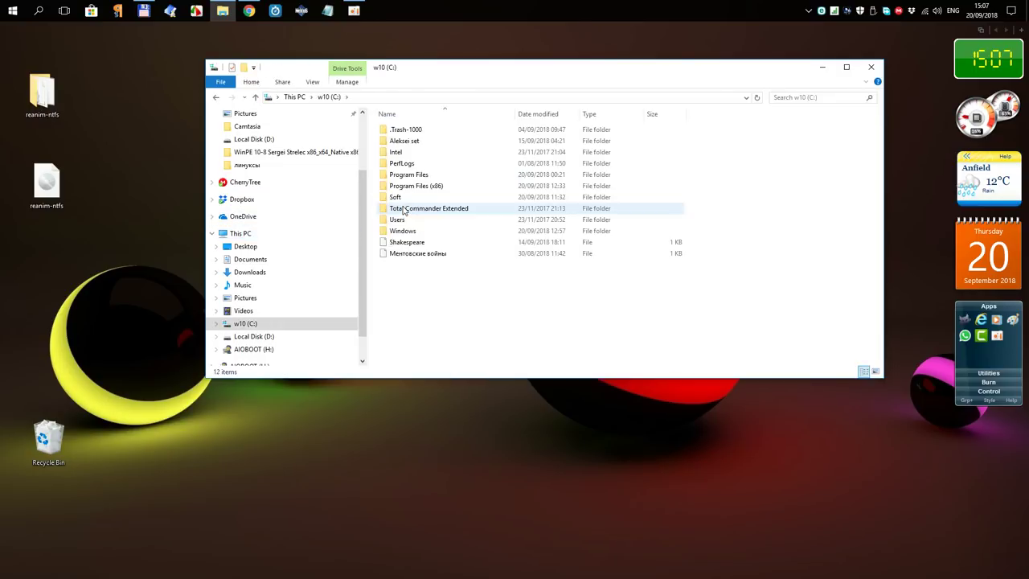
{"action": "double_click", "coordinate": [420, 210]}
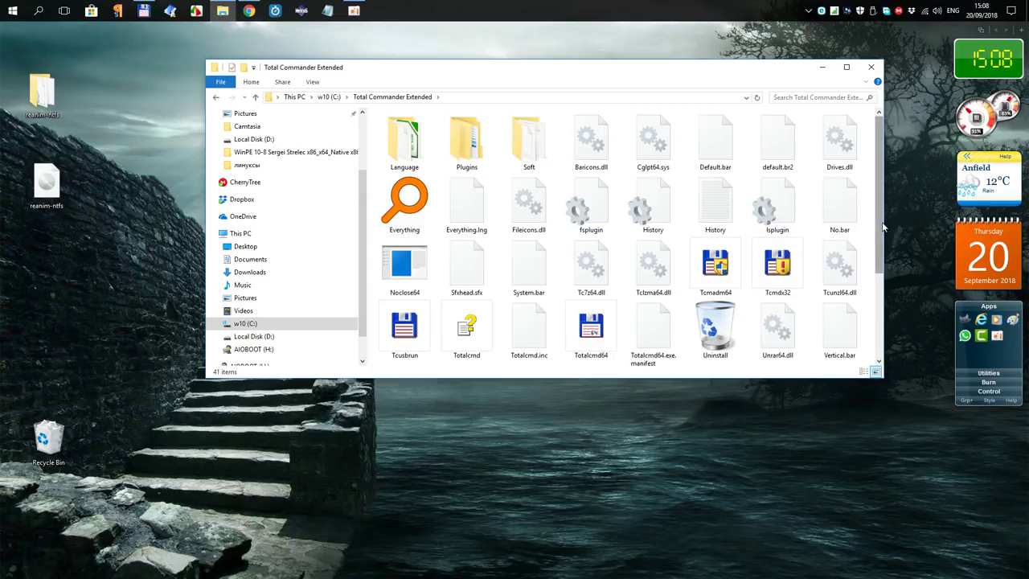
{"action": "scroll", "coordinate": [881, 234], "scroll_direction": "down", "scroll_amount": 1}
{"action": "scroll", "coordinate": [881, 234], "scroll_direction": "down", "scroll_amount": 2}
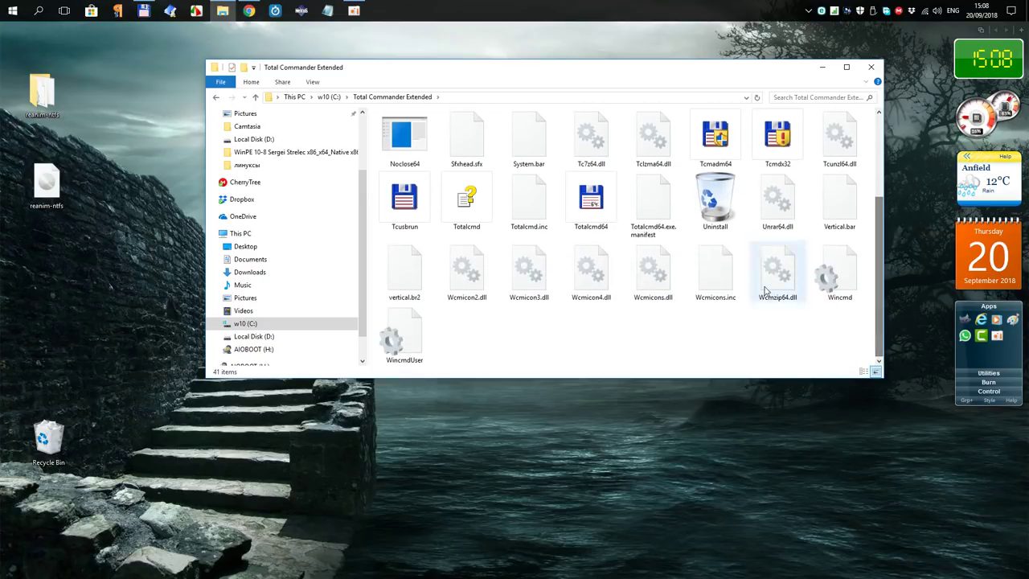
{"action": "right_click", "coordinate": [594, 198]}
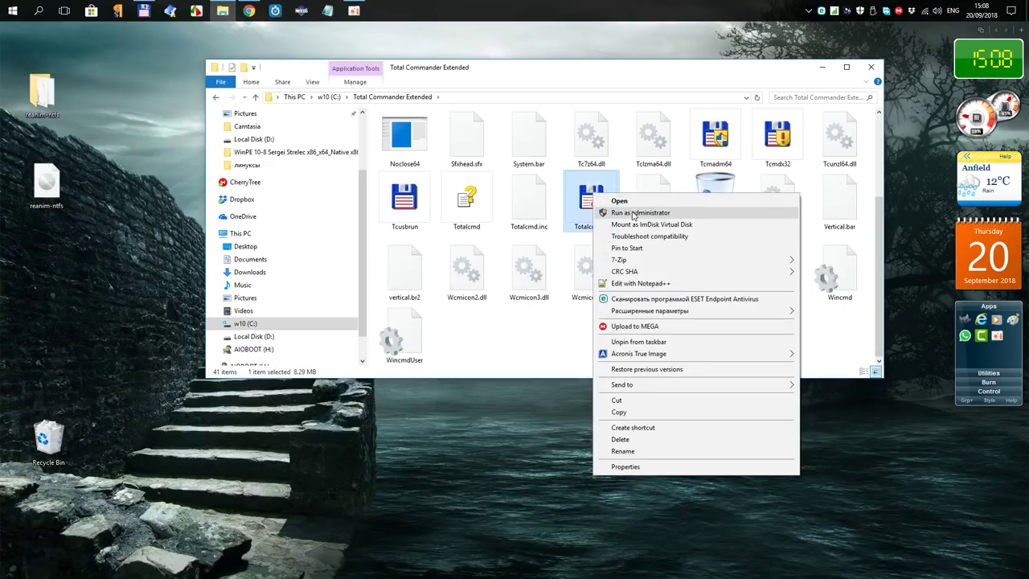
{"action": "left_click", "coordinate": [736, 86]}
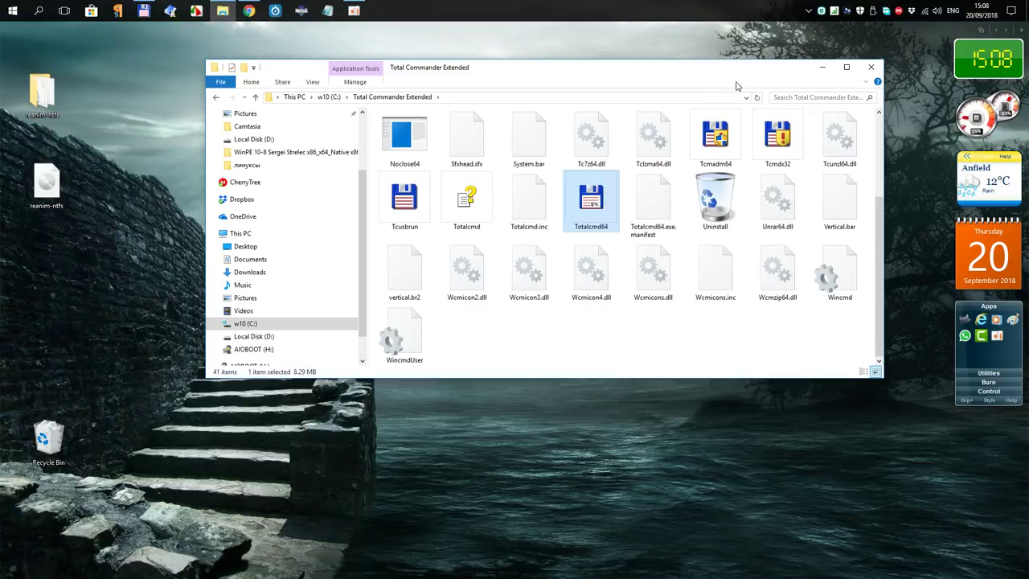
{"action": "left_click", "coordinate": [872, 68]}
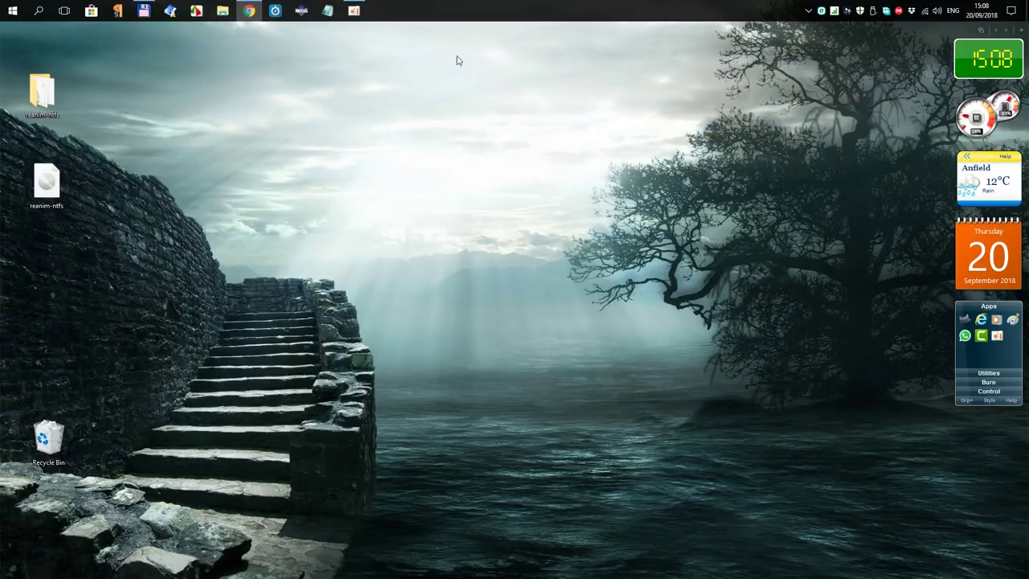
Switch to Total Commander and open the reanim-ntfs folder from the desktop as the copy source
{"action": "left_click", "coordinate": [144, 11]}
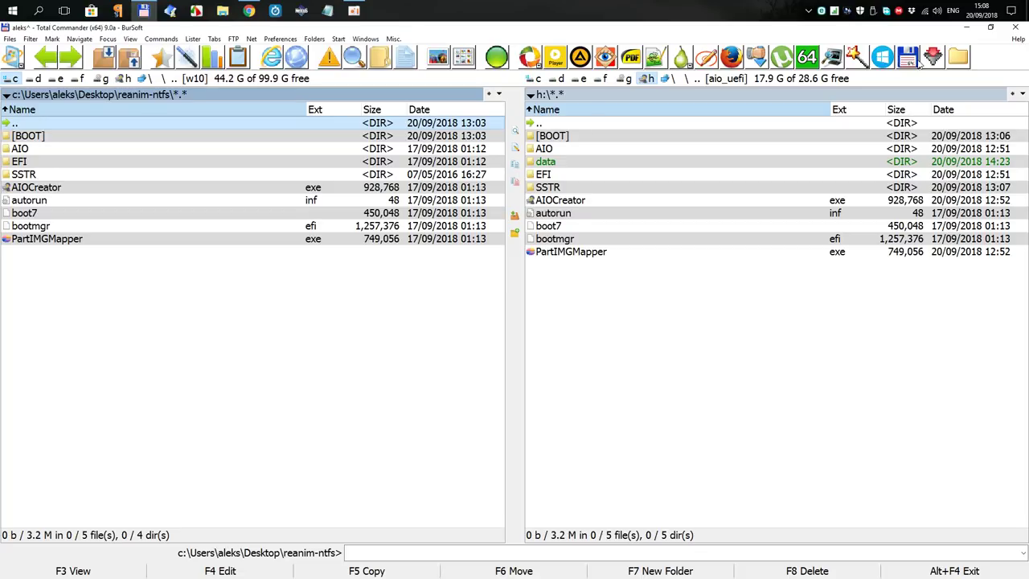
{"action": "left_click", "coordinate": [909, 57]}
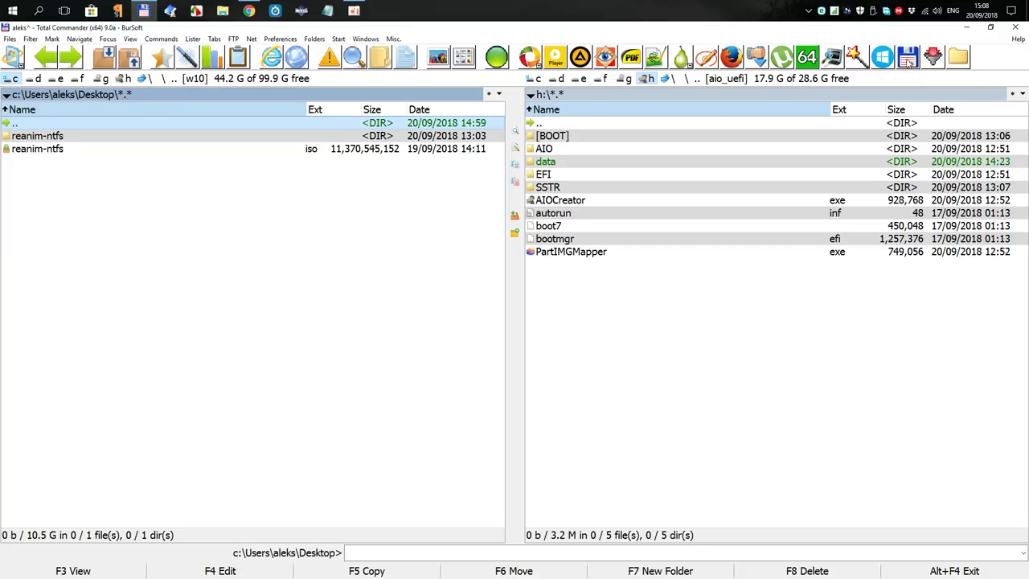
{"action": "left_click", "coordinate": [84, 153]}
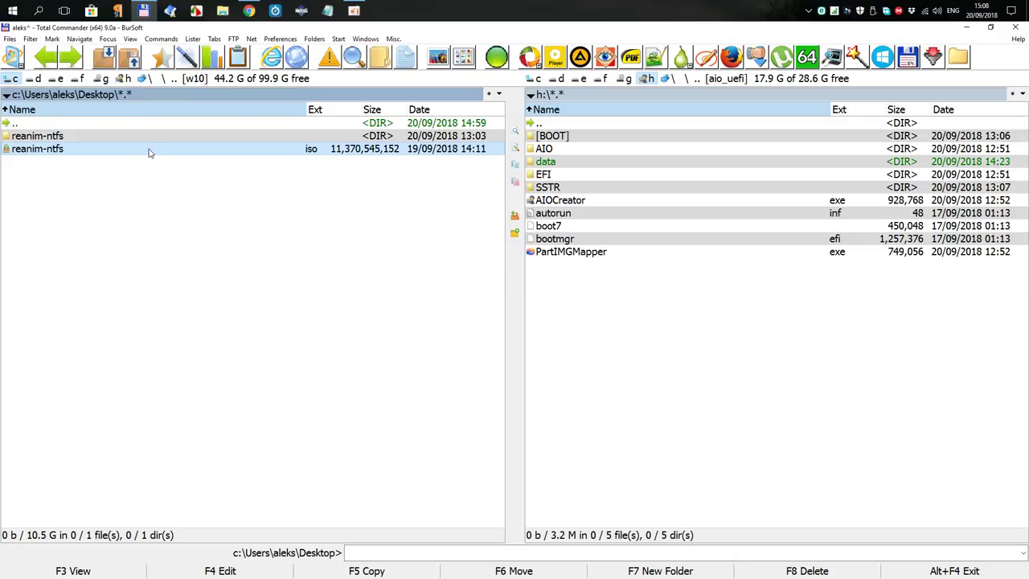
{"action": "mouse_move", "coordinate": [148, 153]}
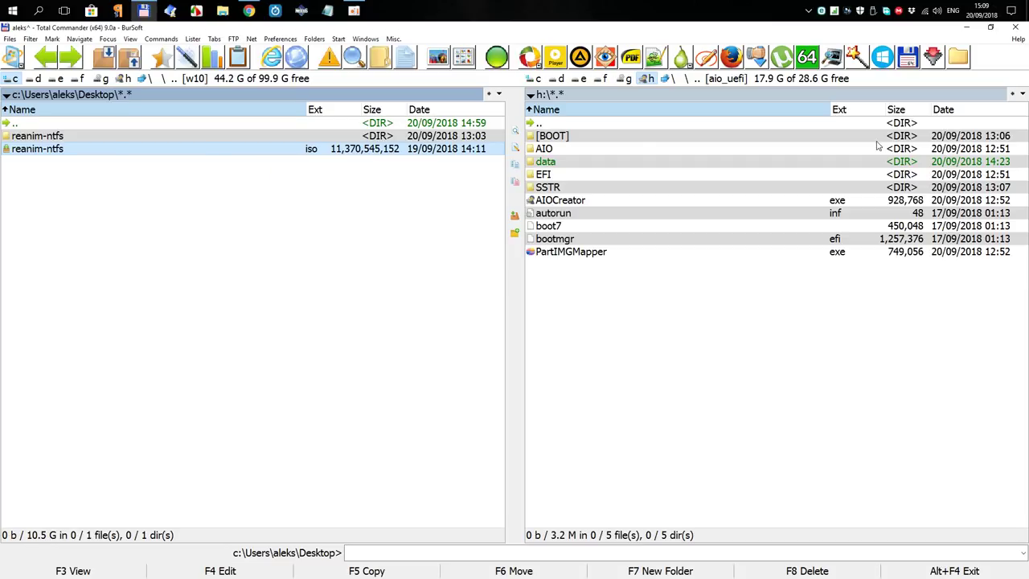
{"action": "double_click", "coordinate": [81, 141]}
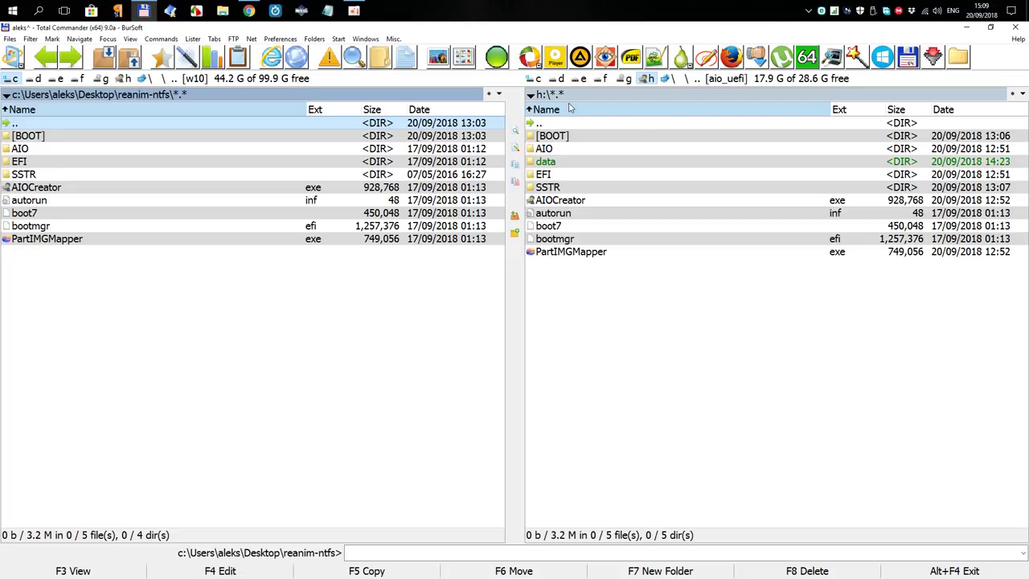
Quick-format USB drive H as FAT32 with 16 kilobytes allocation unit size and the volume label AIO_UEFI
{"action": "left_click", "coordinate": [655, 125]}
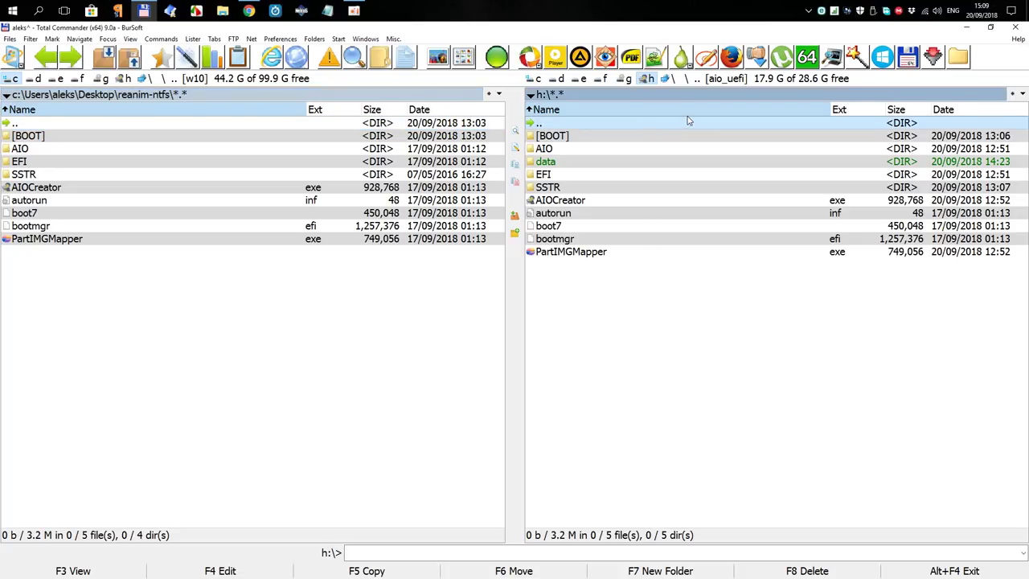
{"action": "left_click", "coordinate": [647, 79]}
{"action": "right_click", "coordinate": [648, 79]}
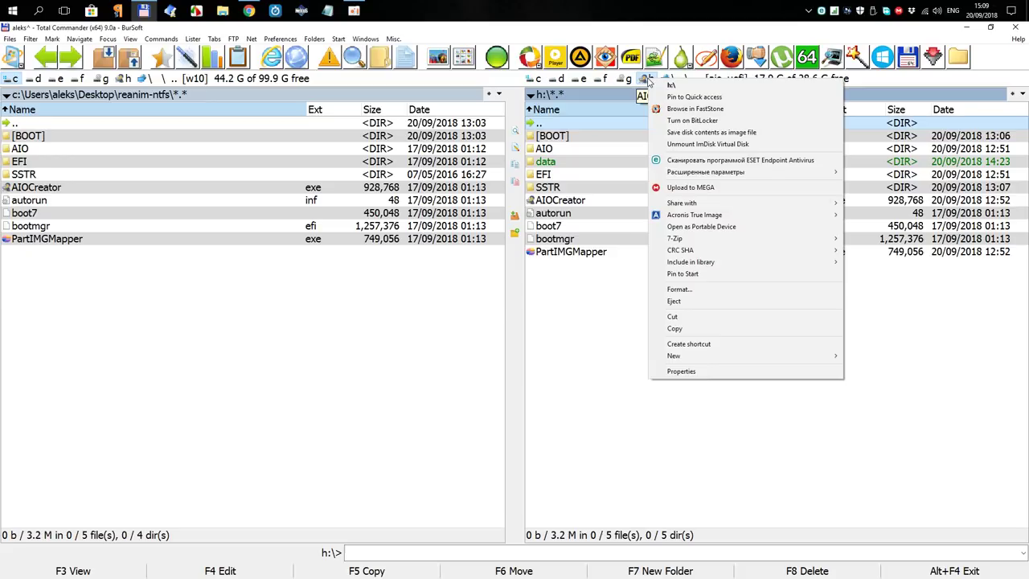
{"action": "left_click", "coordinate": [700, 289]}
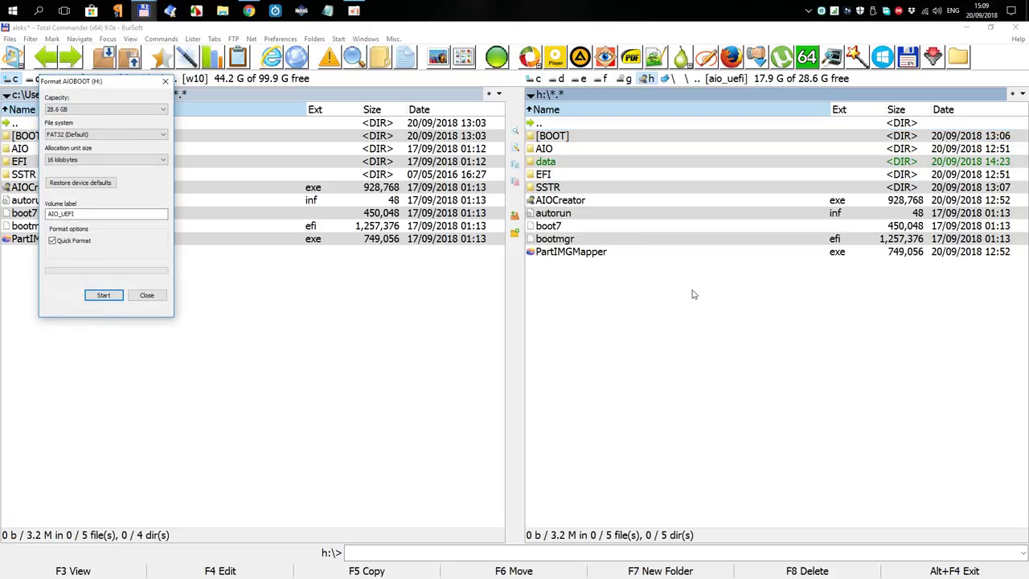
{"action": "left_click", "coordinate": [104, 295]}
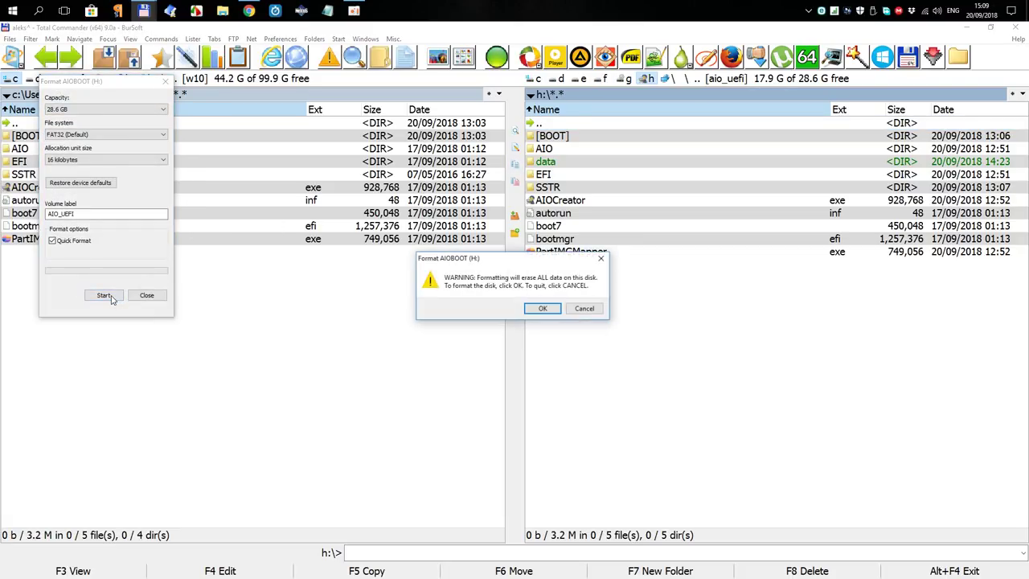
{"action": "left_click", "coordinate": [543, 309]}
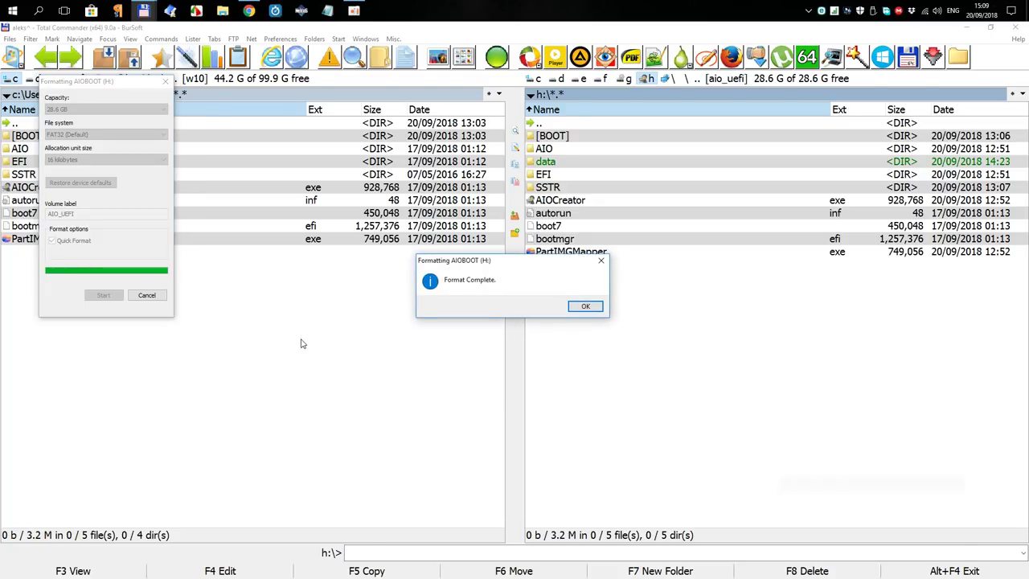
{"action": "left_click", "coordinate": [590, 305]}
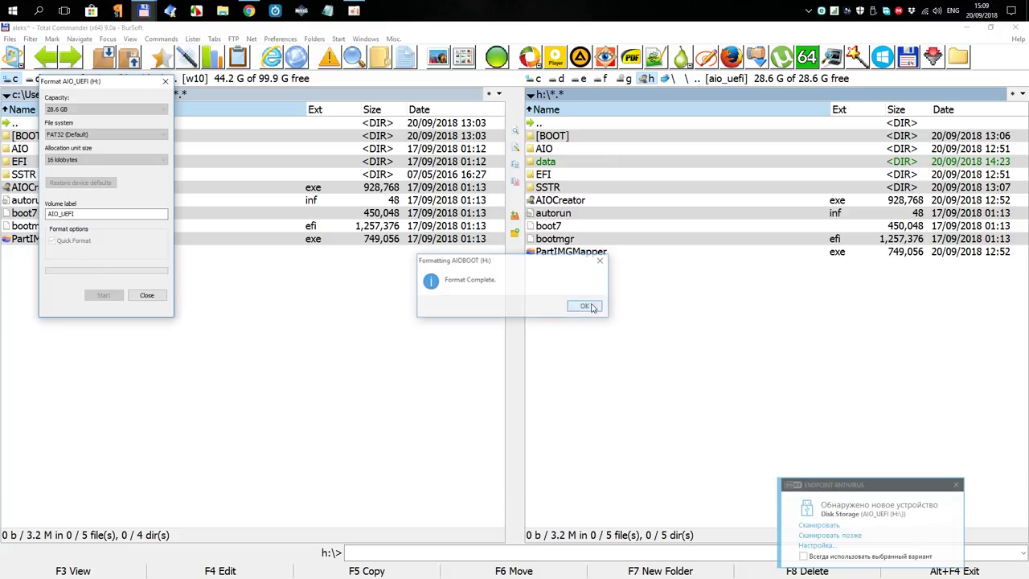
{"action": "left_click", "coordinate": [155, 297]}
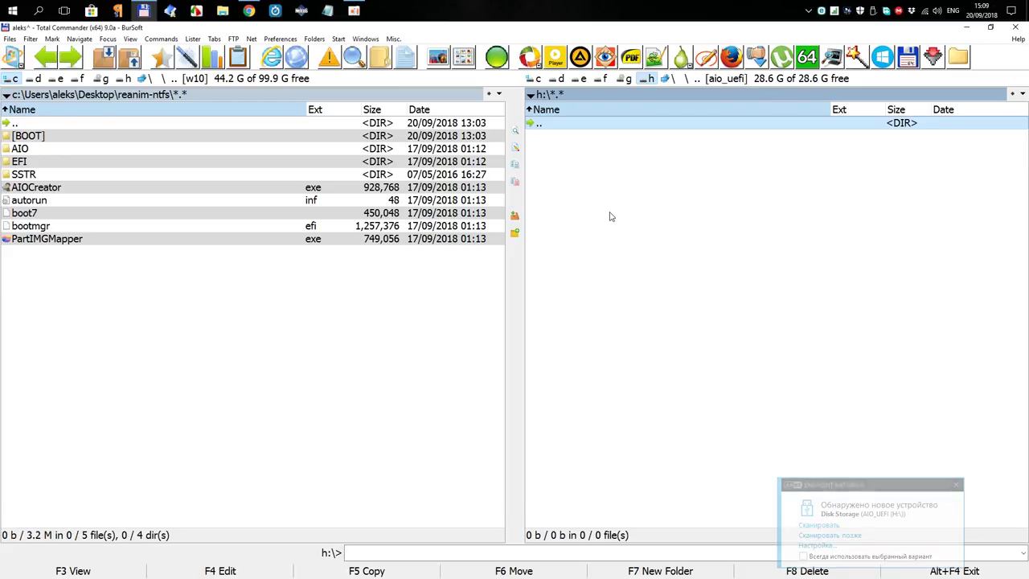
Copy all contents of the reanim-ntfs folder to the root of drive H as a background transfer
{"action": "left_click", "coordinate": [258, 285]}
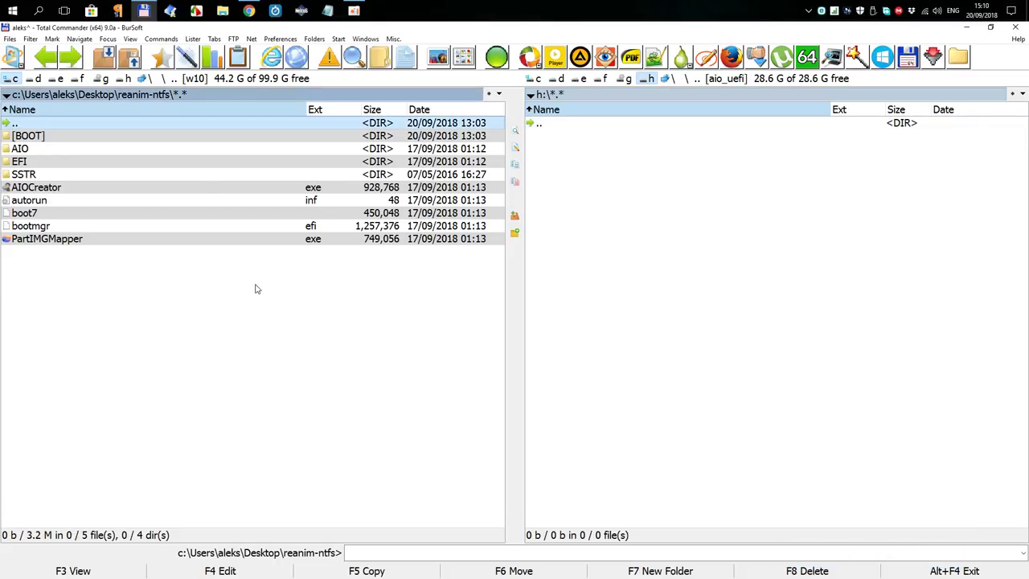
{"action": "left_click", "coordinate": [160, 61]}
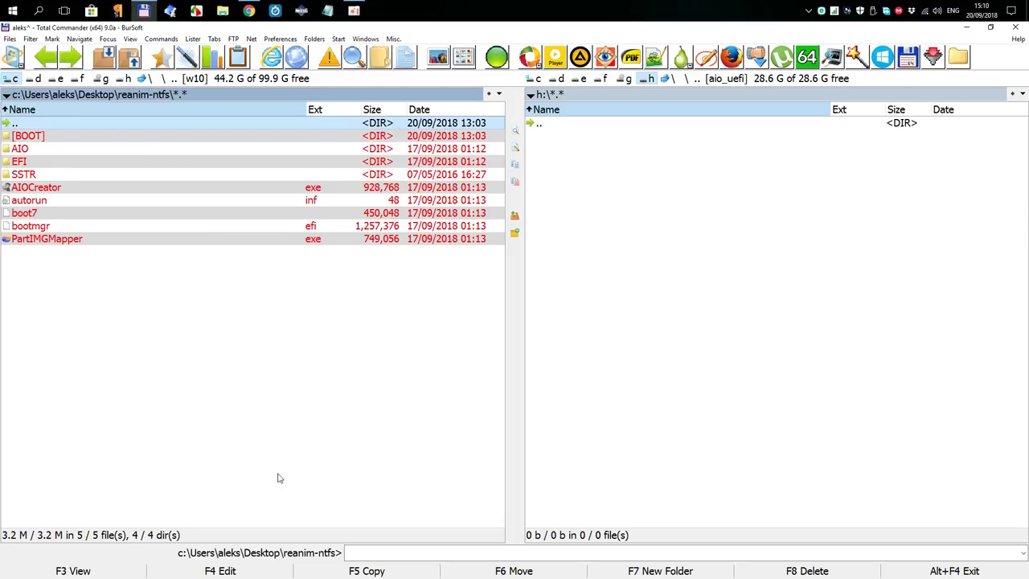
{"action": "left_click", "coordinate": [378, 572]}
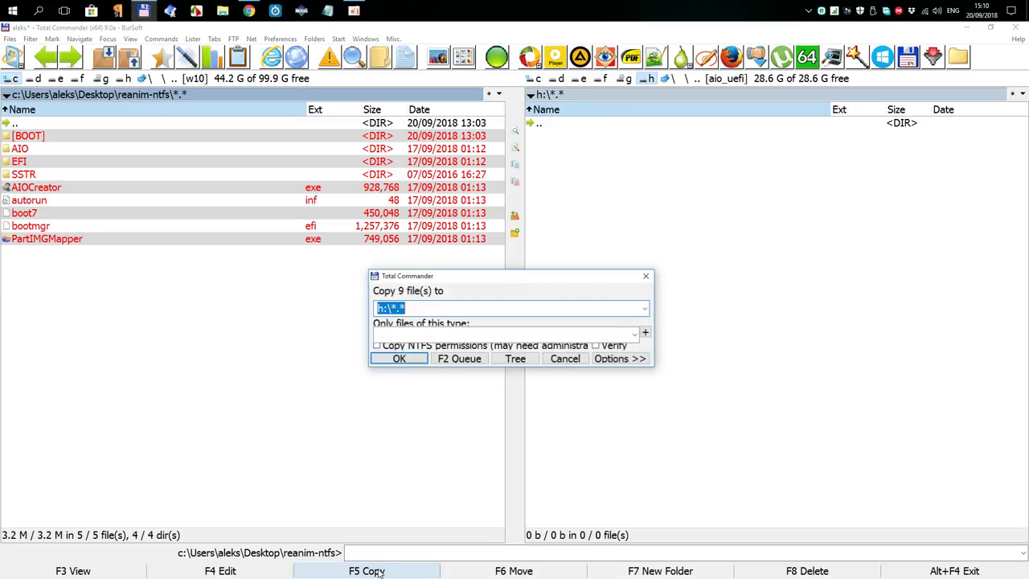
{"action": "left_click", "coordinate": [404, 360]}
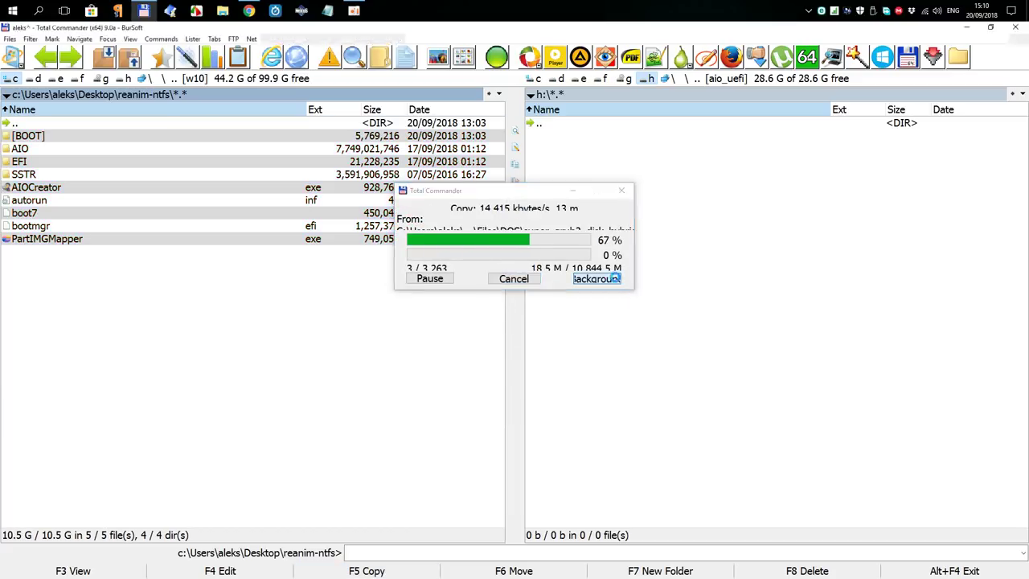
{"action": "left_click", "coordinate": [616, 280]}
{"action": "left_click", "coordinate": [969, 30]}
{"action": "left_click_drag", "start_coordinate": [80, 53], "coordinate": [817, 53]}
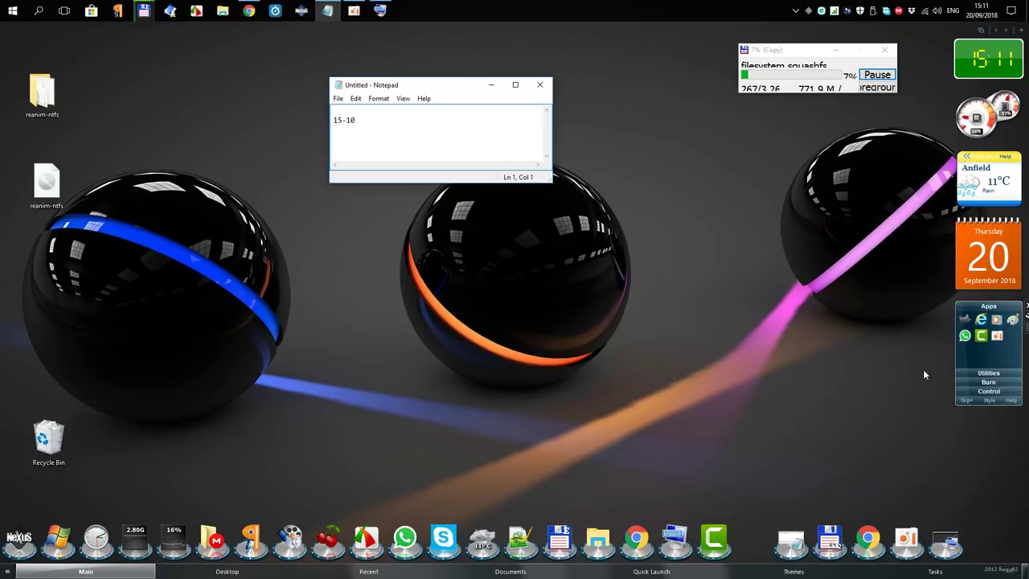
{"action": "right_click", "coordinate": [356, 13]}
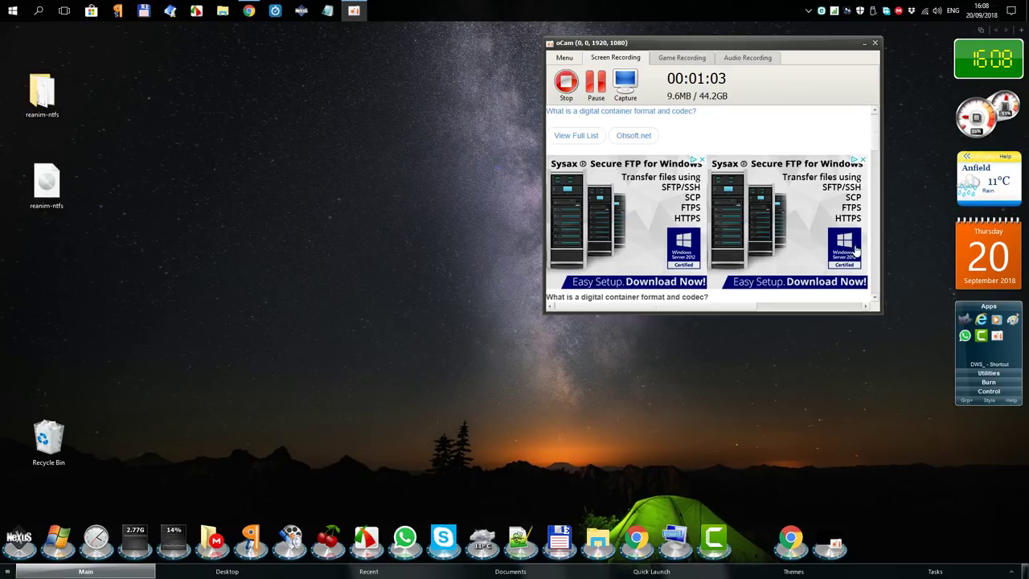
Launch RMPrepUSB, test-boot the AIO_UEFI USB drive in the QEMU emulator with 900 MB of RAM, and close both programs
{"action": "left_click", "coordinate": [983, 374]}
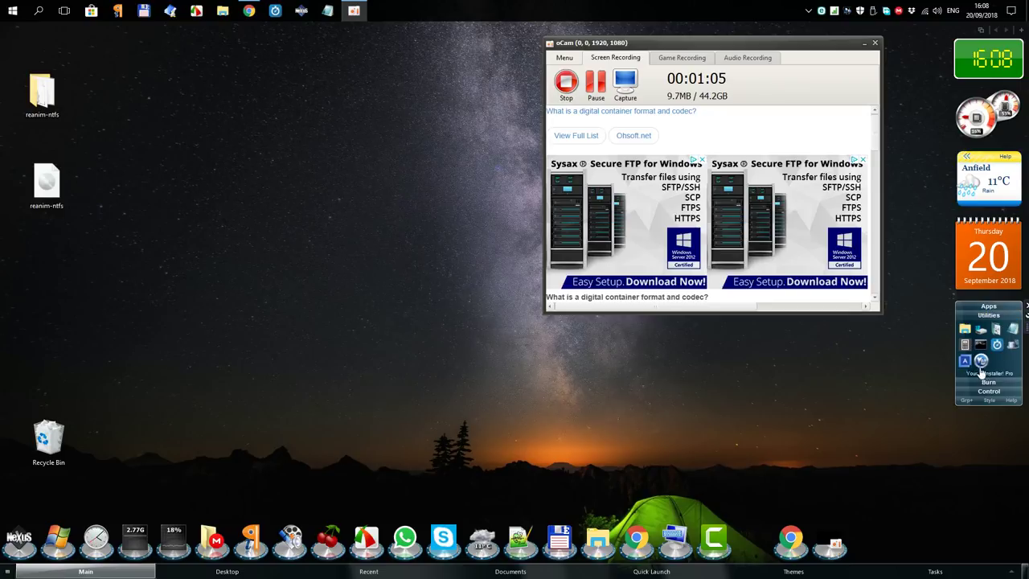
{"action": "left_click", "coordinate": [985, 381]}
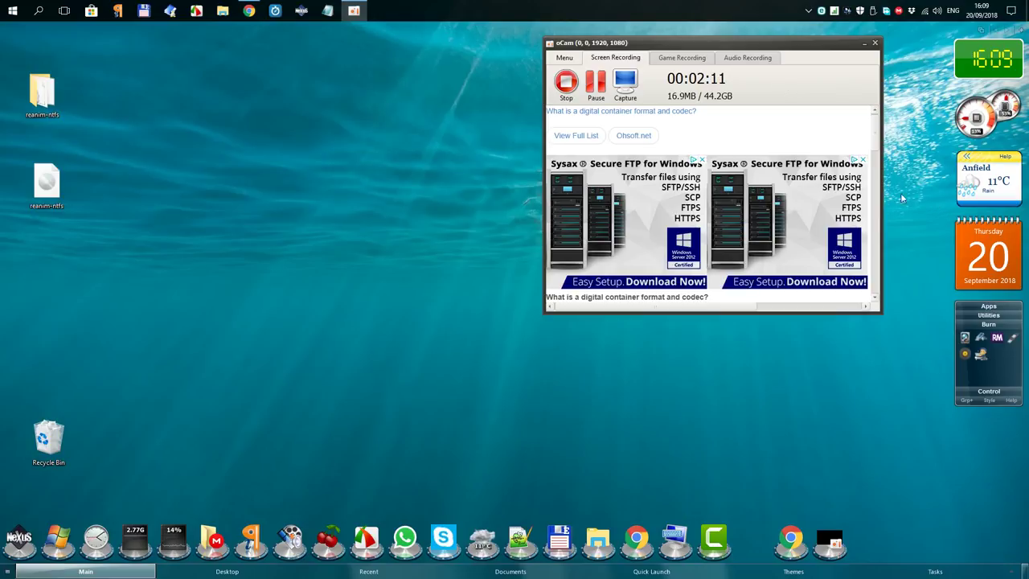
{"action": "left_click", "coordinate": [995, 339]}
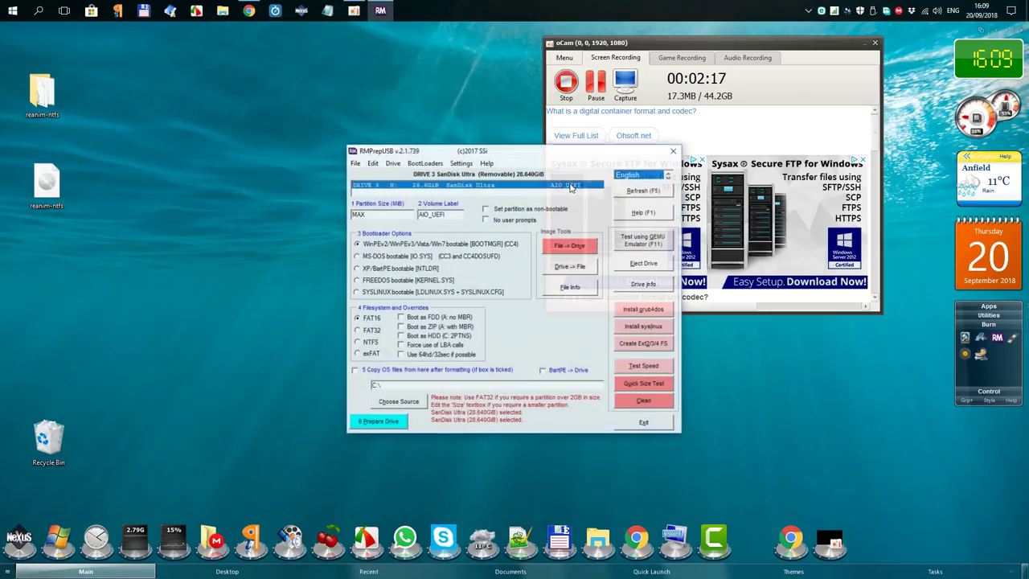
{"action": "left_click", "coordinate": [655, 244]}
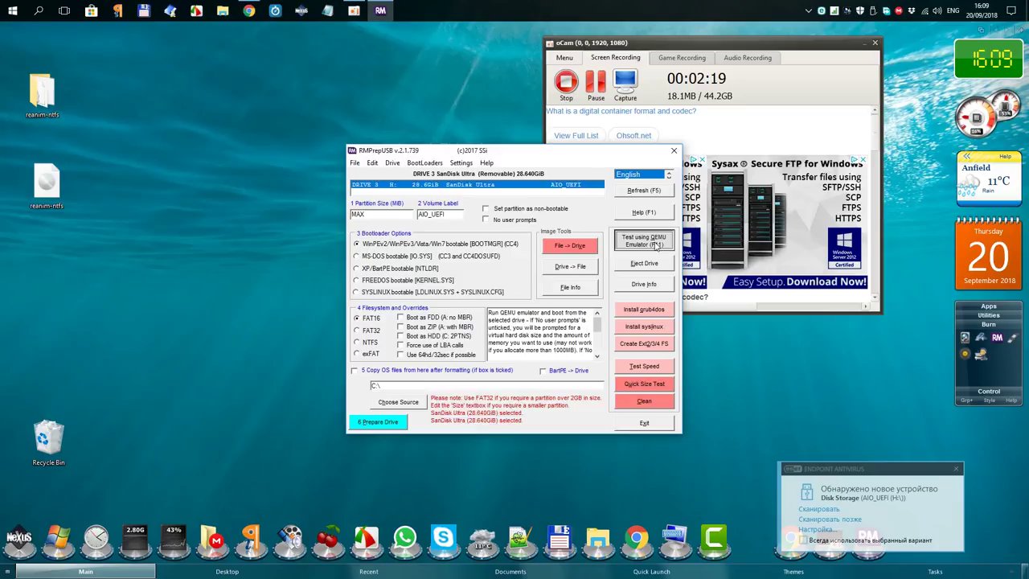
{"action": "left_click", "coordinate": [588, 198]}
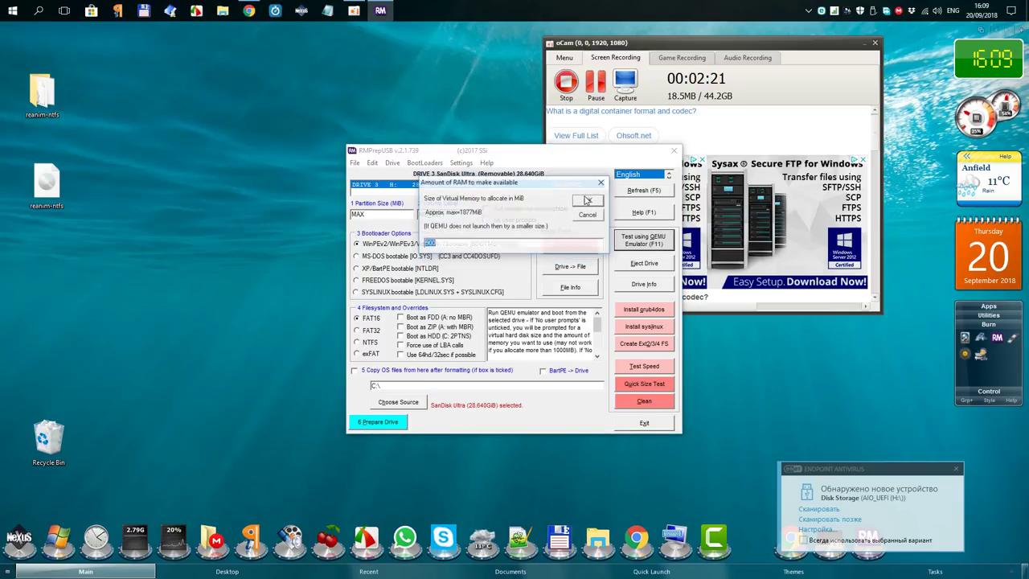
{"action": "left_click", "coordinate": [587, 199]}
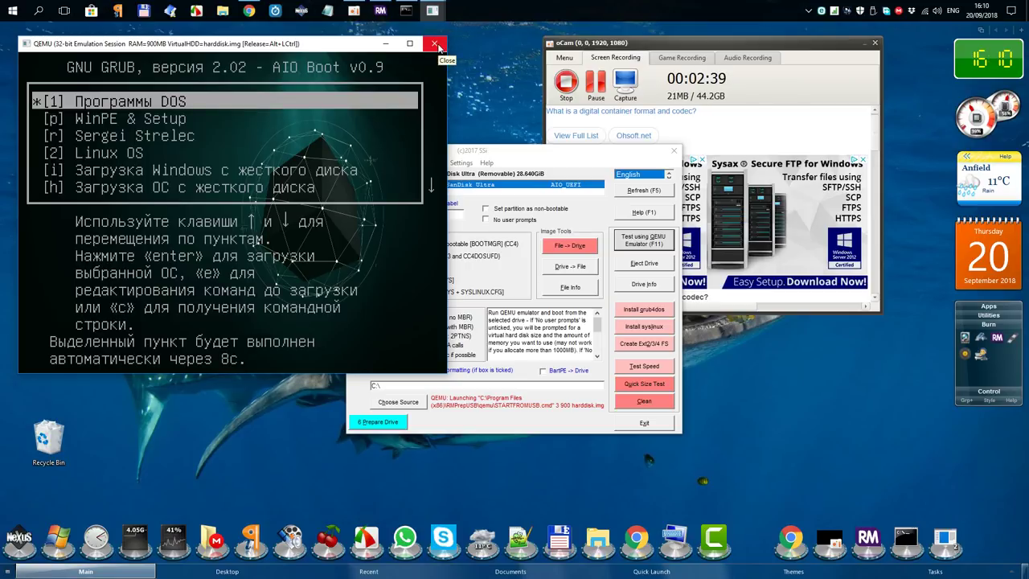
{"action": "left_click", "coordinate": [434, 44]}
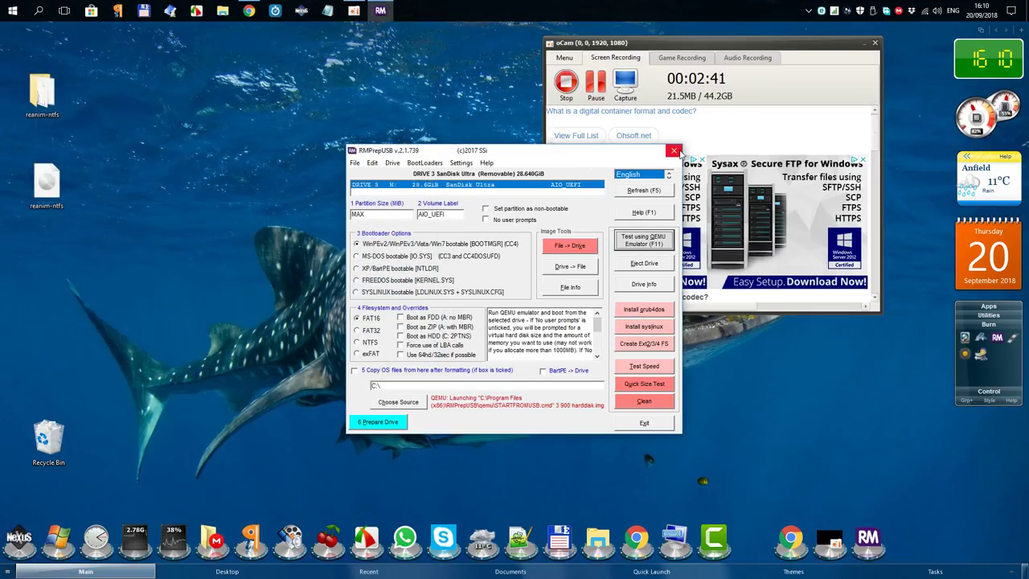
{"action": "left_click", "coordinate": [674, 151]}
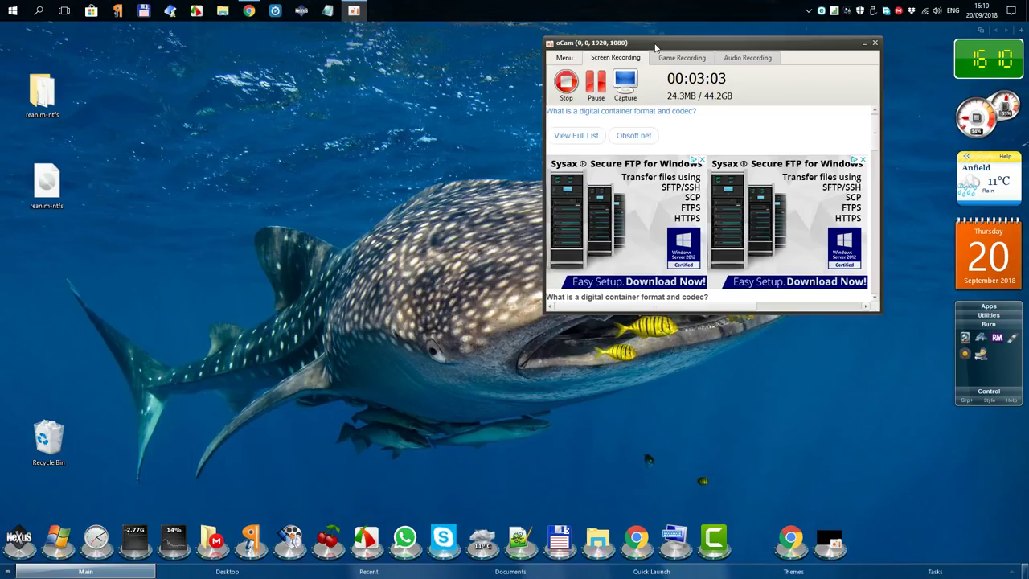
Switch to Total Commander, open the desktop's reanim-ntfs folder and select all its contents for comparison with drive H
{"action": "left_click", "coordinate": [144, 11]}
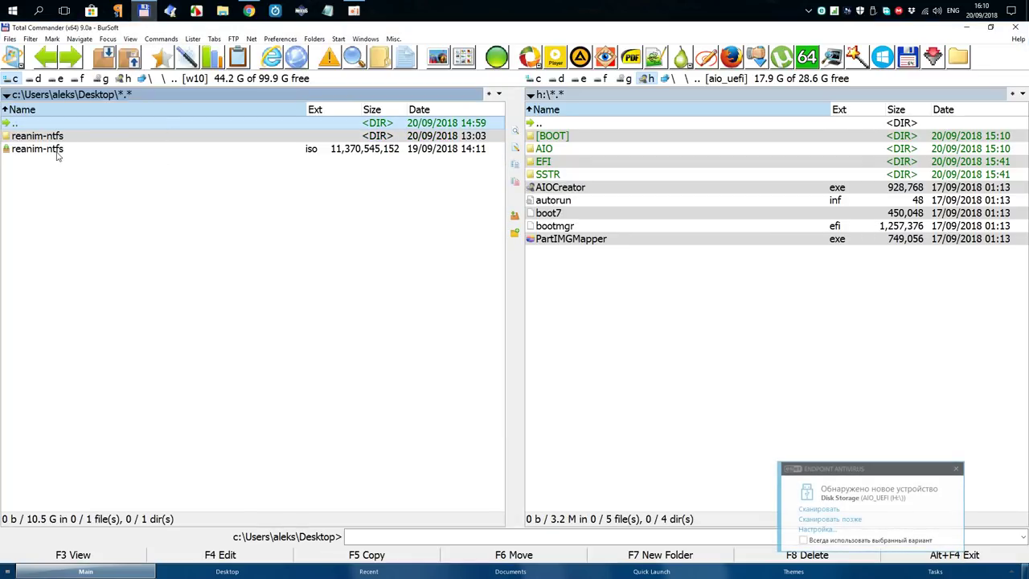
{"action": "double_click", "coordinate": [56, 136]}
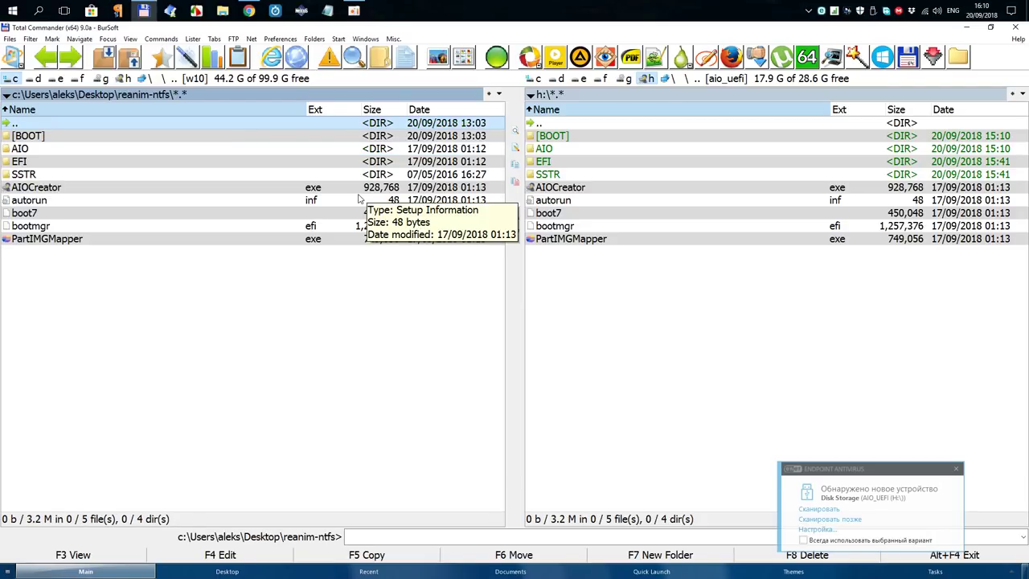
{"action": "left_click", "coordinate": [166, 59]}
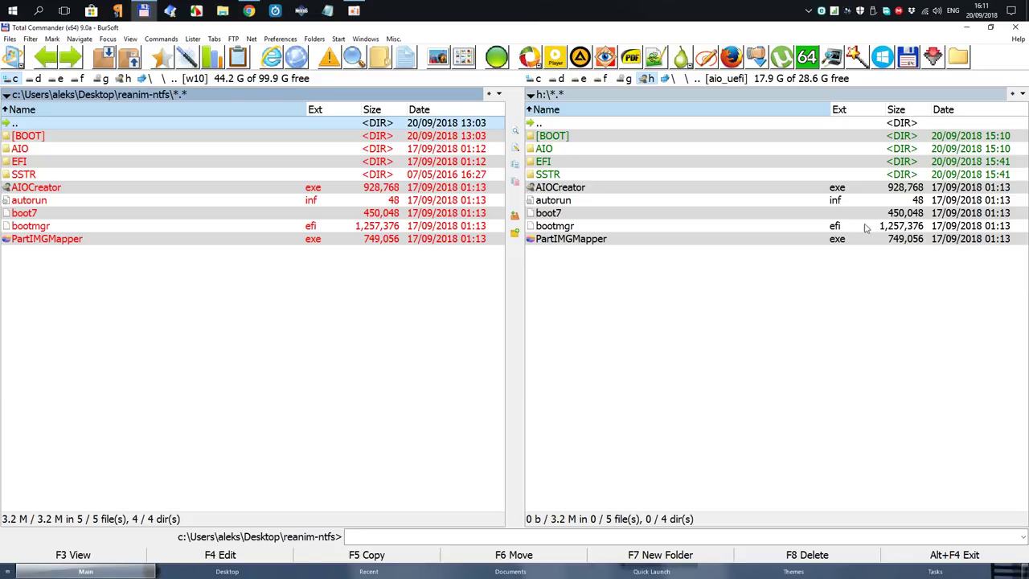
{"action": "left_click", "coordinate": [969, 32]}
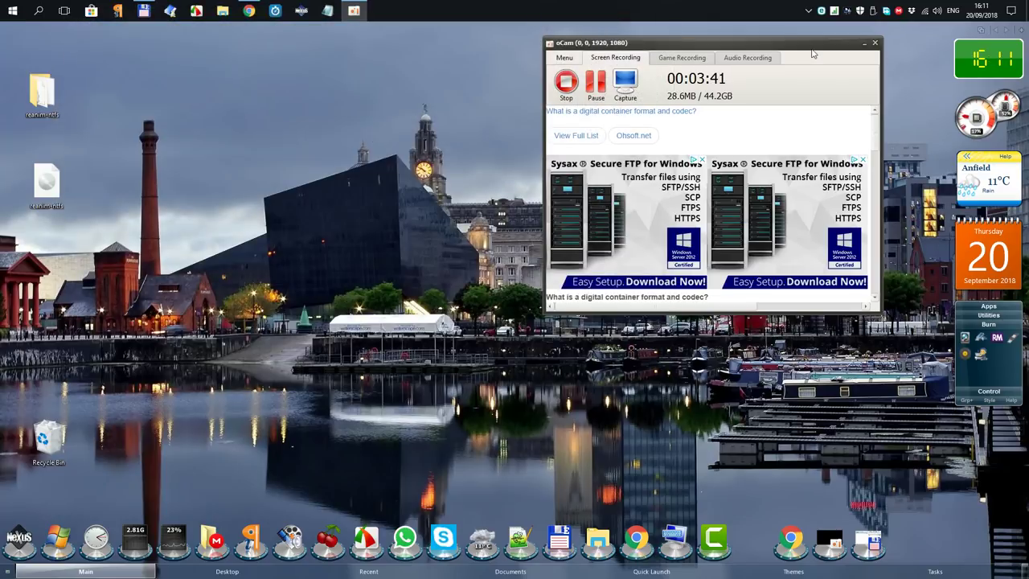
Launch Destroy Windows 10 Spying, disable Windows Update and start the main Destroy Windows 10 Spying routine
{"action": "left_click", "coordinate": [988, 306]}
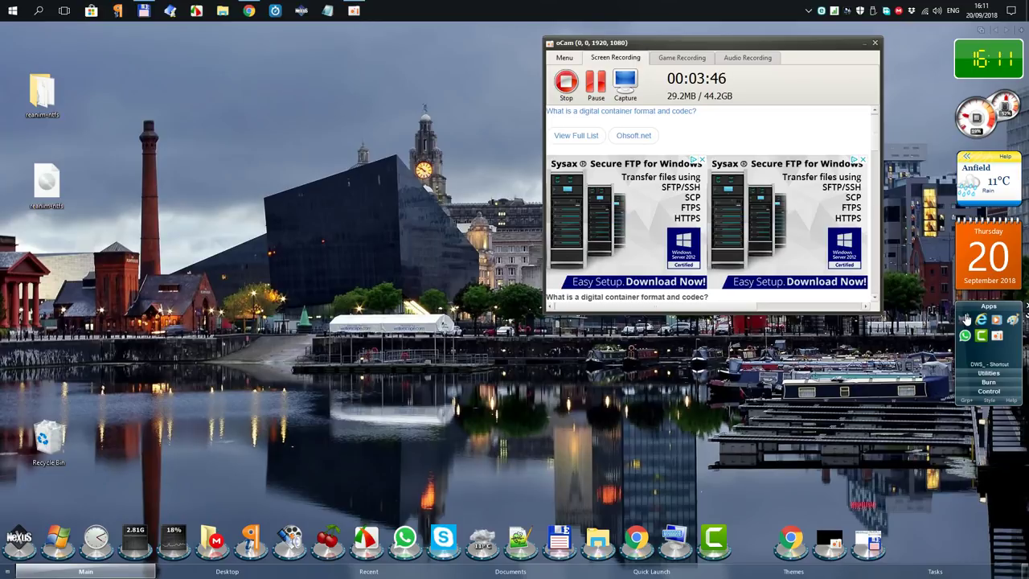
{"action": "left_click", "coordinate": [967, 319]}
{"action": "left_click_drag", "start_coordinate": [506, 181], "coordinate": [238, 63]}
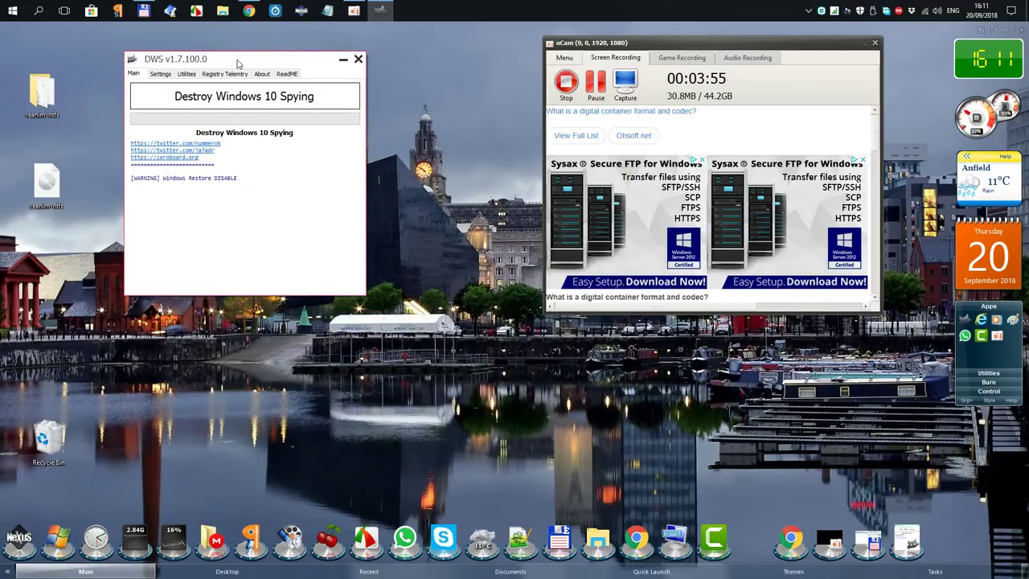
{"action": "left_click", "coordinate": [186, 74]}
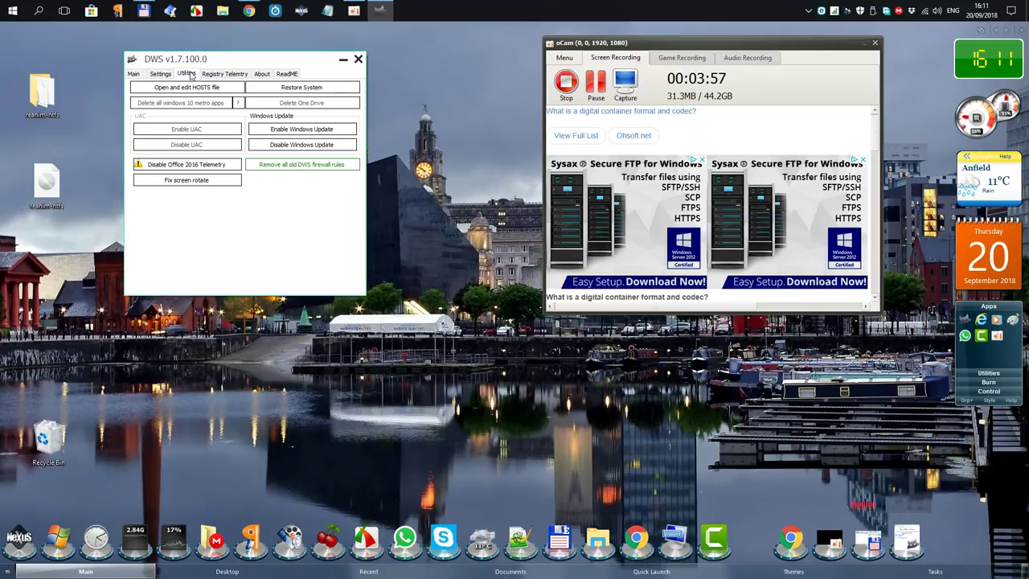
{"action": "left_click", "coordinate": [322, 147]}
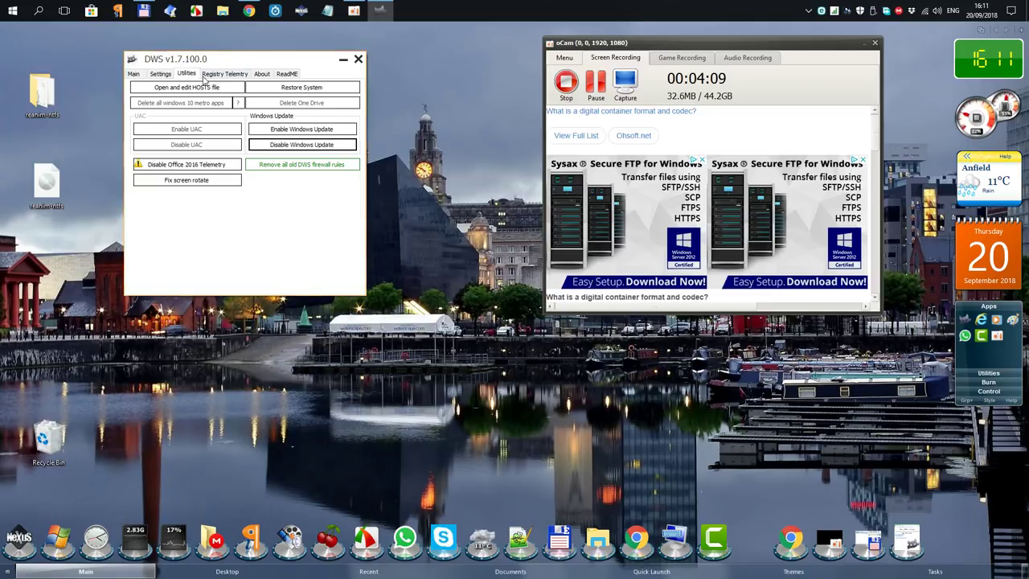
{"action": "left_click", "coordinate": [134, 74]}
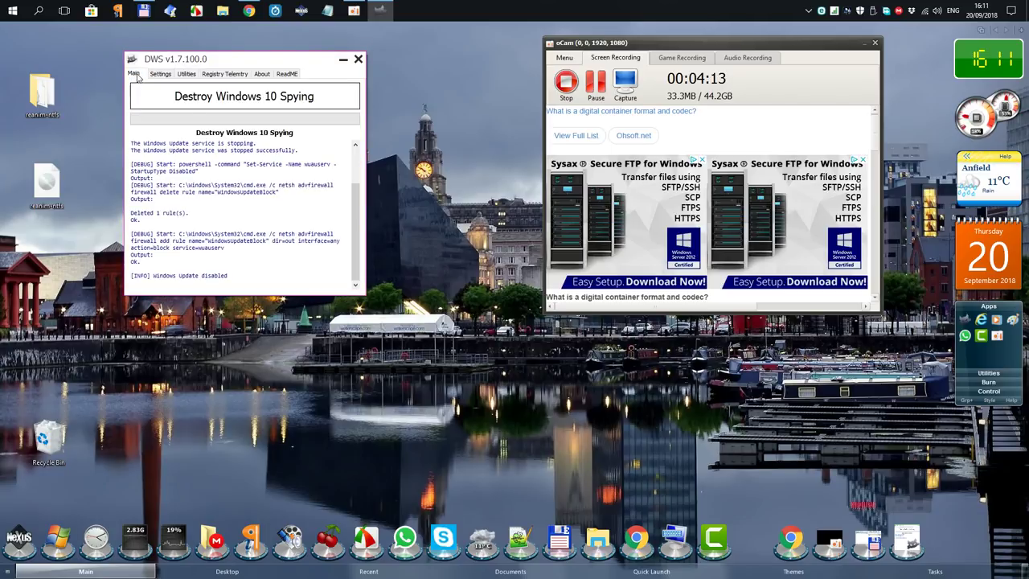
{"action": "left_click", "coordinate": [243, 98]}
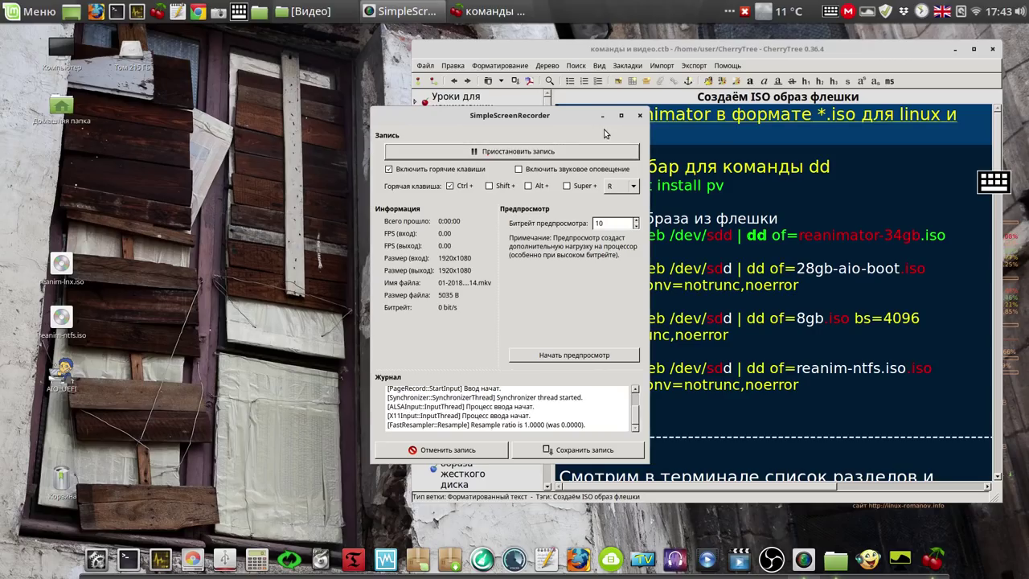
Copy the command "sudo apt-get install pv" from the CherryTree note about creating an ISO image of a USB stick
{"action": "left_click", "coordinate": [602, 117]}
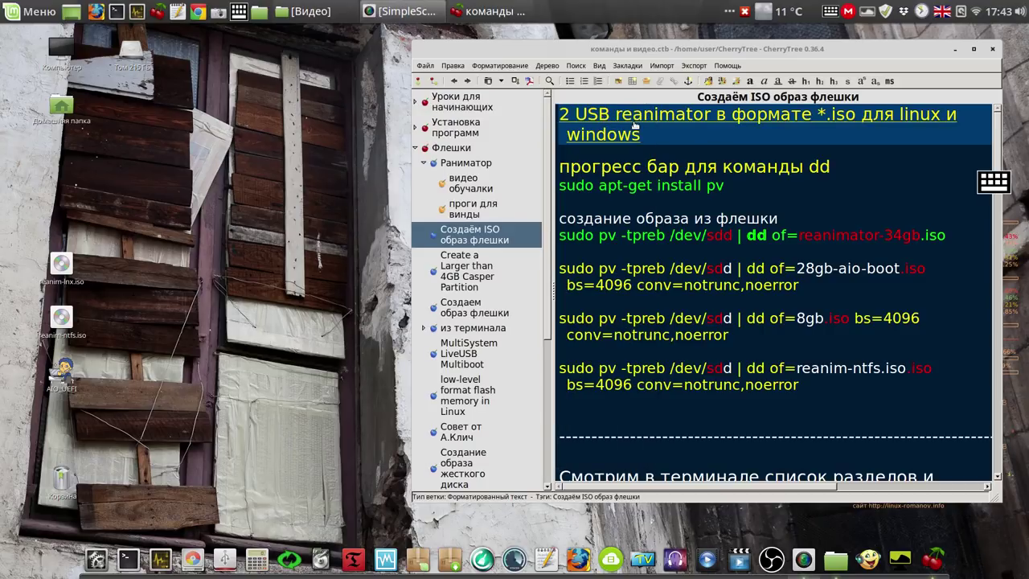
{"action": "left_click_drag", "start_coordinate": [840, 54], "coordinate": [858, 41]}
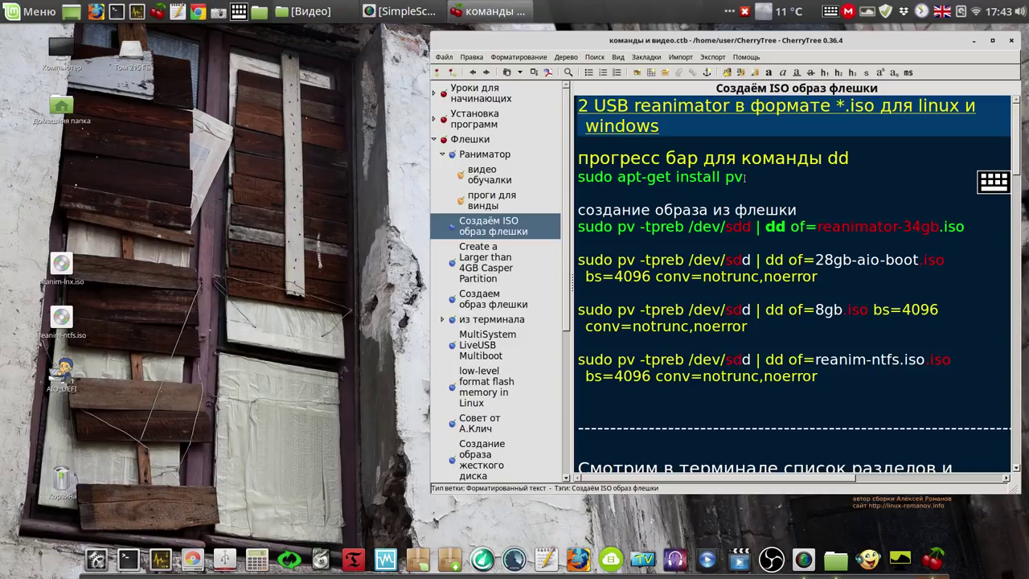
{"action": "left_click_drag", "start_coordinate": [745, 178], "coordinate": [575, 182]}
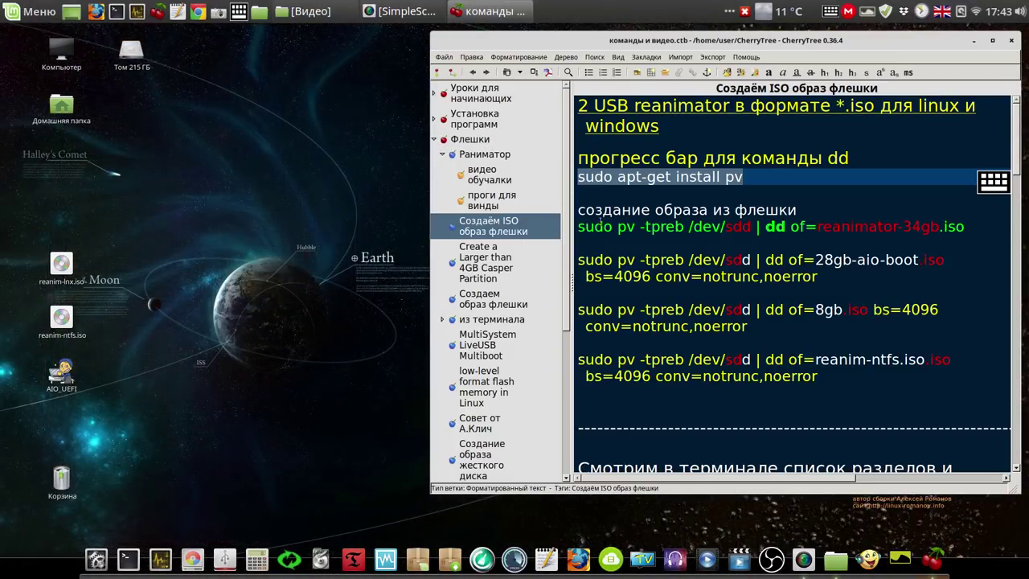
{"action": "right_click", "coordinate": [693, 178]}
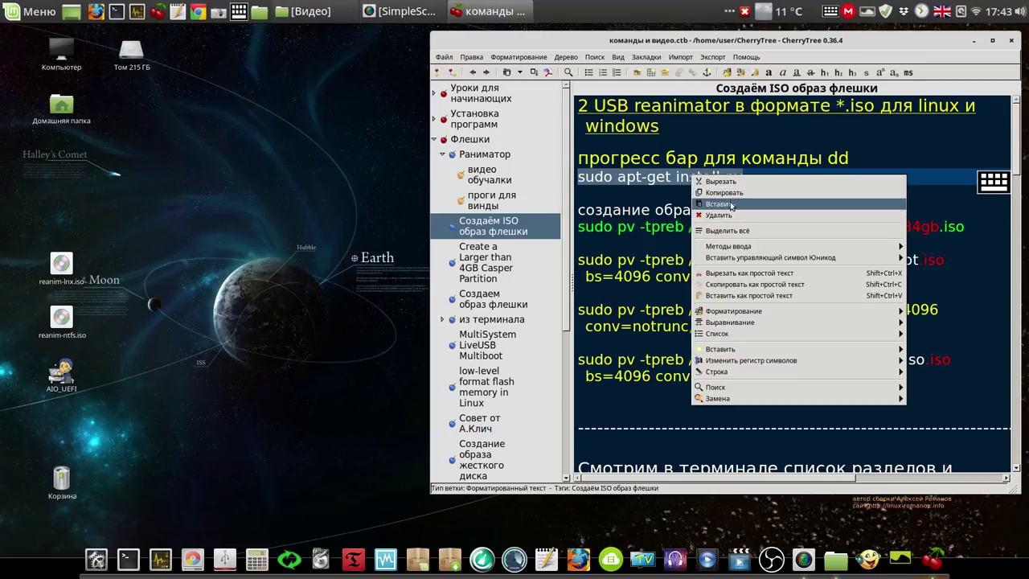
{"action": "left_click", "coordinate": [734, 193]}
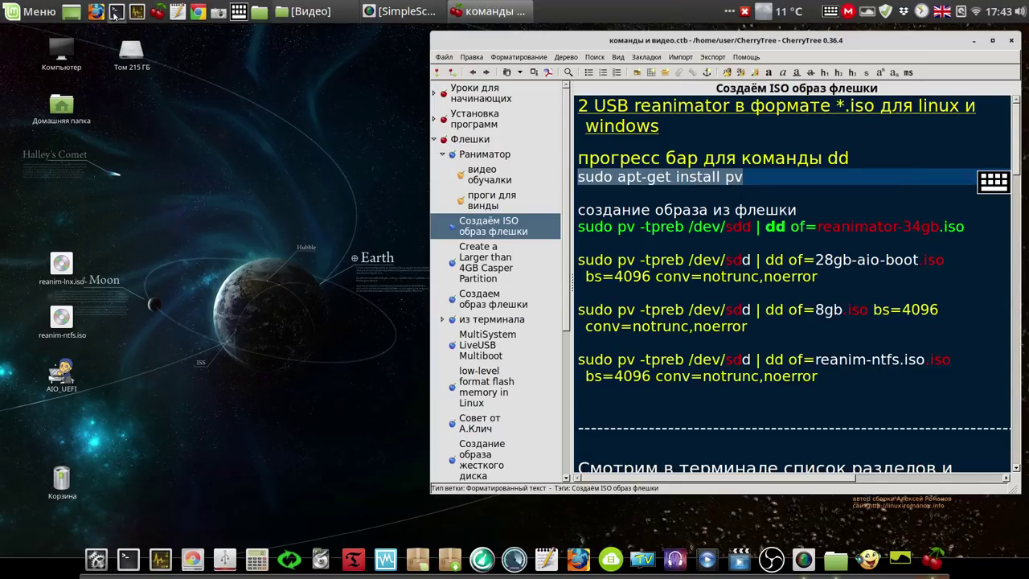
Run "sudo apt-get install pv" in a new terminal window and authenticate with the sudo password
{"action": "left_click", "coordinate": [116, 12]}
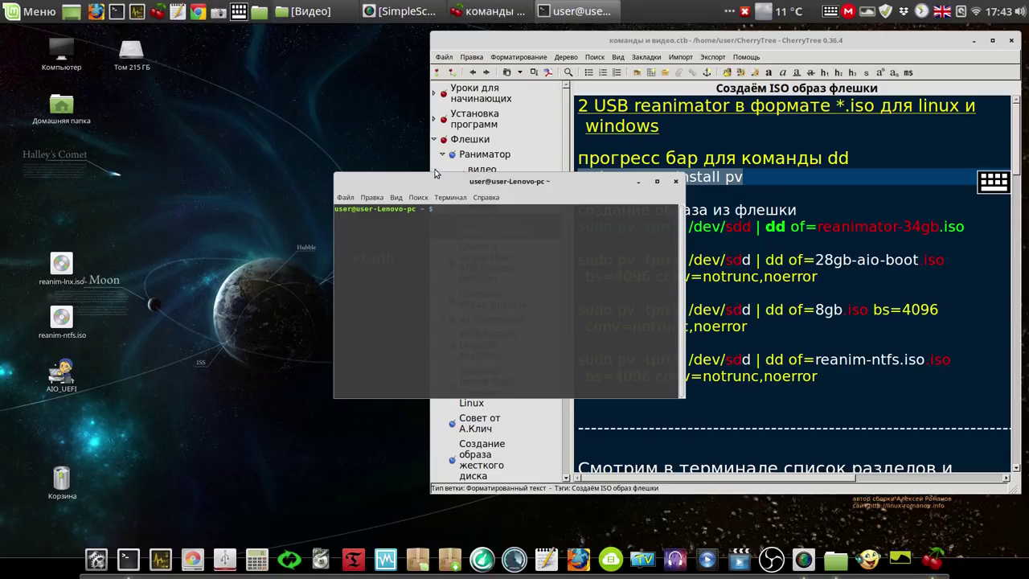
{"action": "left_click_drag", "start_coordinate": [380, 170], "coordinate": [54, 44]}
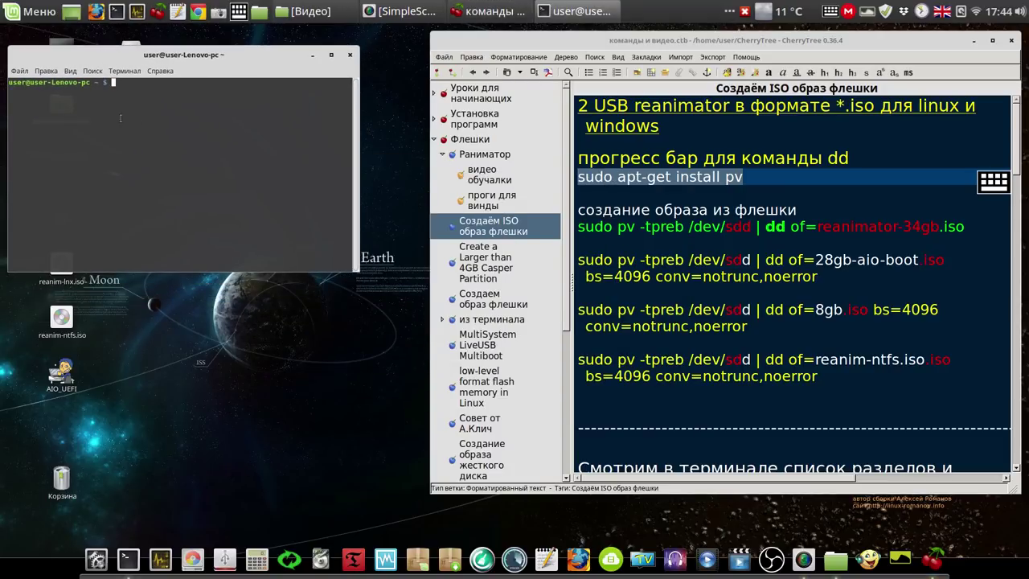
{"action": "right_click", "coordinate": [148, 123]}
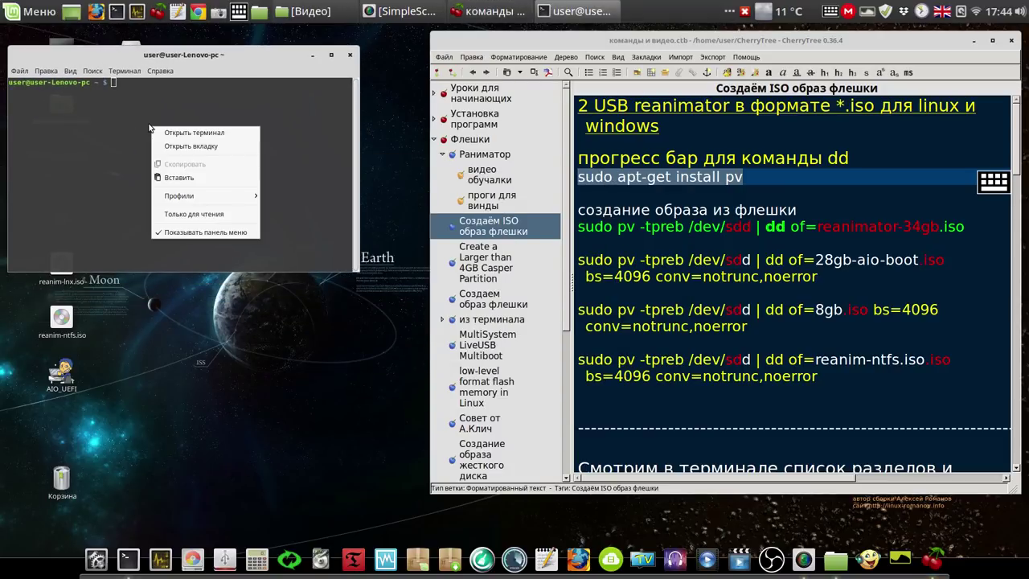
{"action": "left_click", "coordinate": [189, 179]}
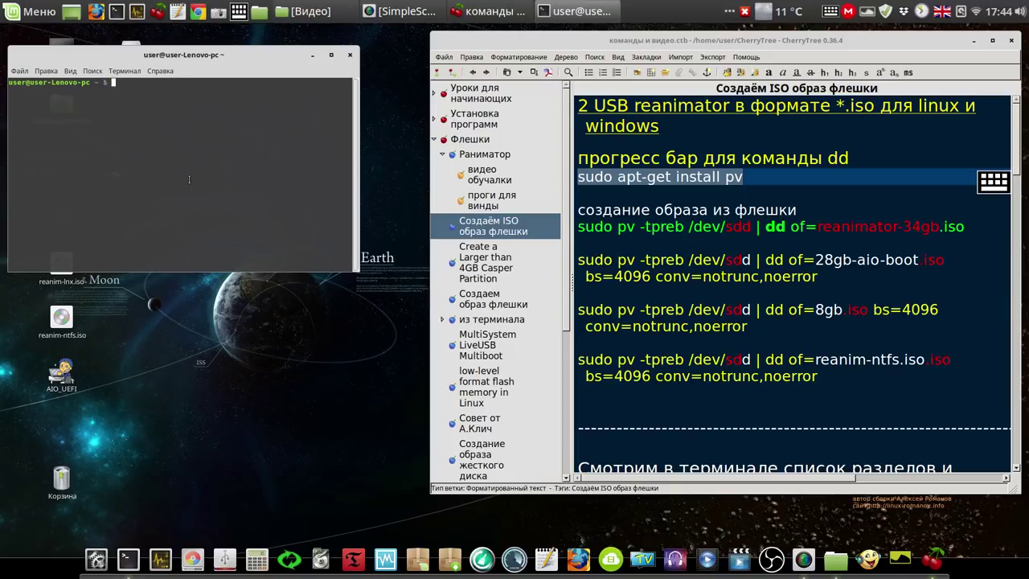
{"action": "left_click", "coordinate": [1002, 185]}
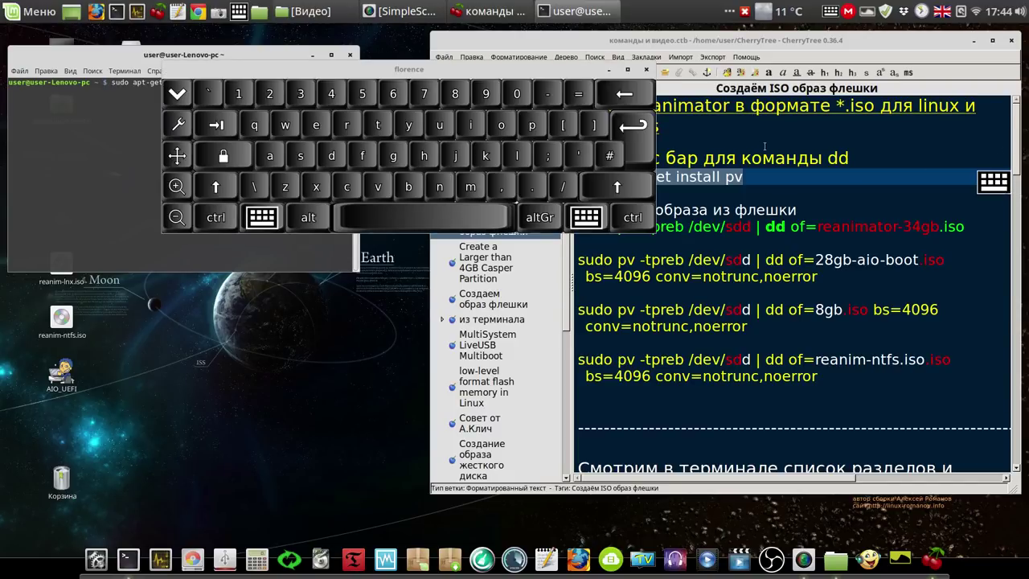
{"action": "left_click", "coordinate": [639, 122]}
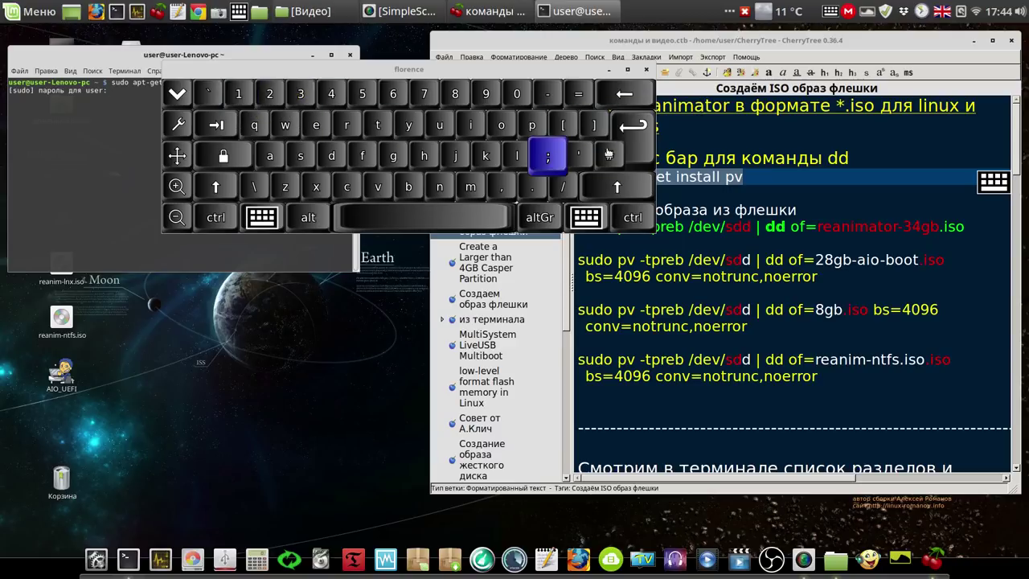
{"action": "left_click", "coordinate": [632, 125]}
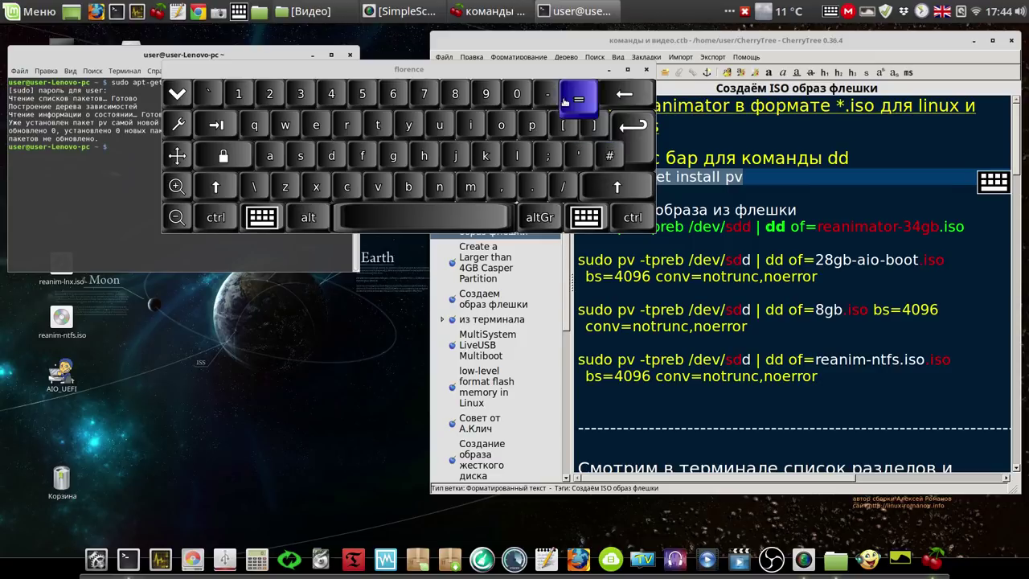
{"action": "left_click", "coordinate": [607, 70]}
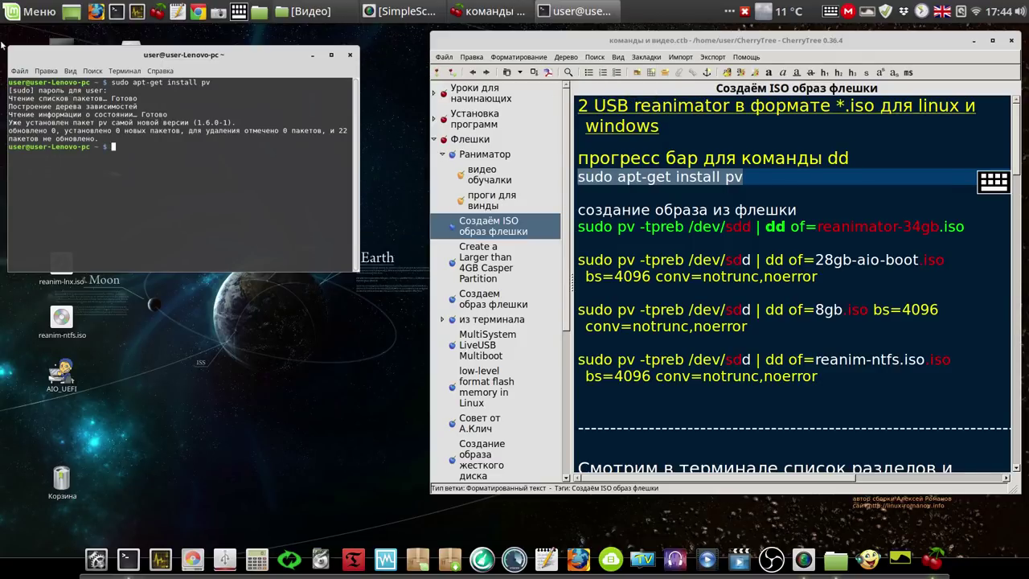
Enlarge the terminal's text by several zoom levels
{"action": "left_click", "coordinate": [69, 73]}
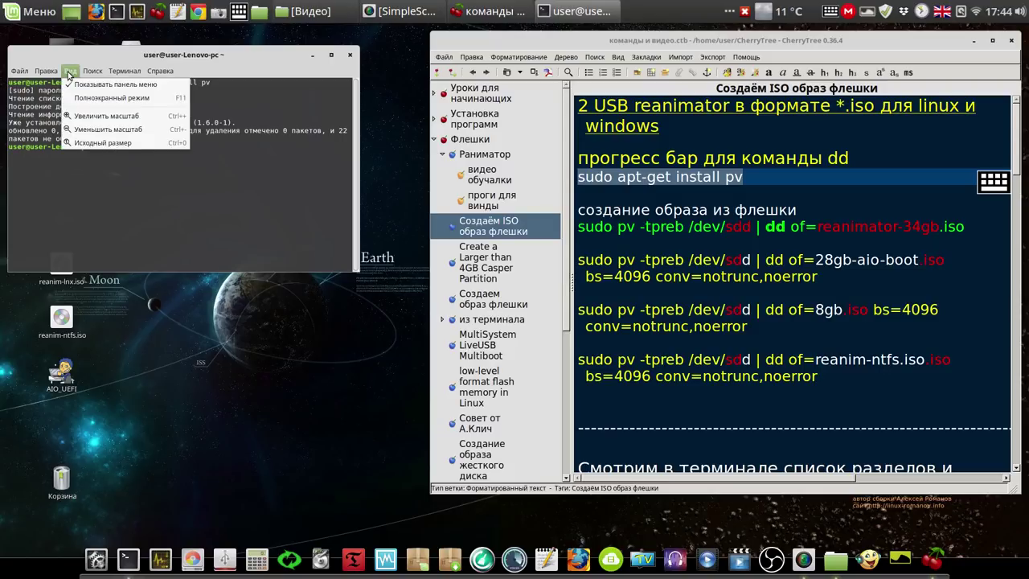
{"action": "left_click", "coordinate": [85, 118]}
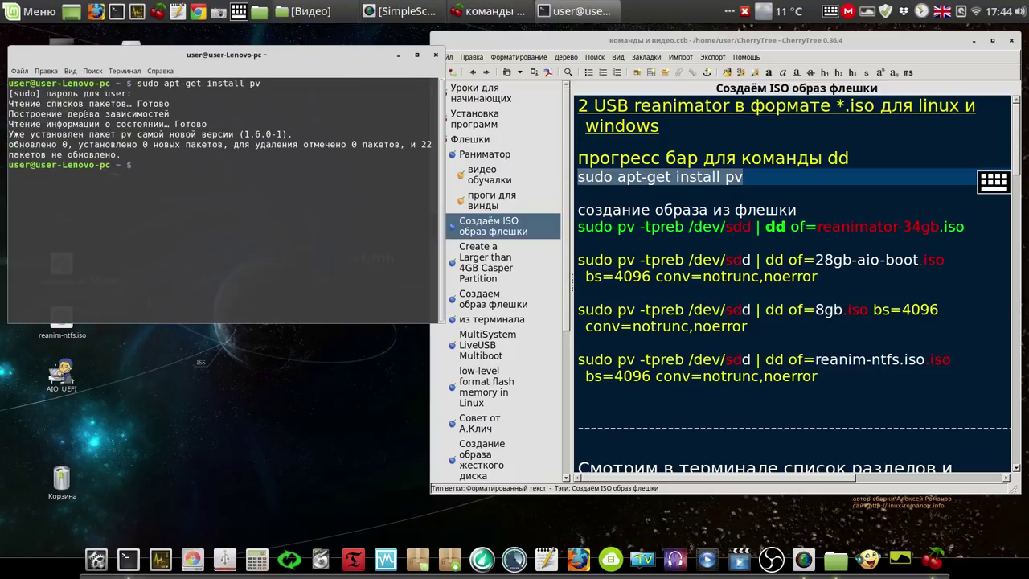
{"action": "left_click", "coordinate": [70, 73]}
{"action": "left_click", "coordinate": [112, 114]}
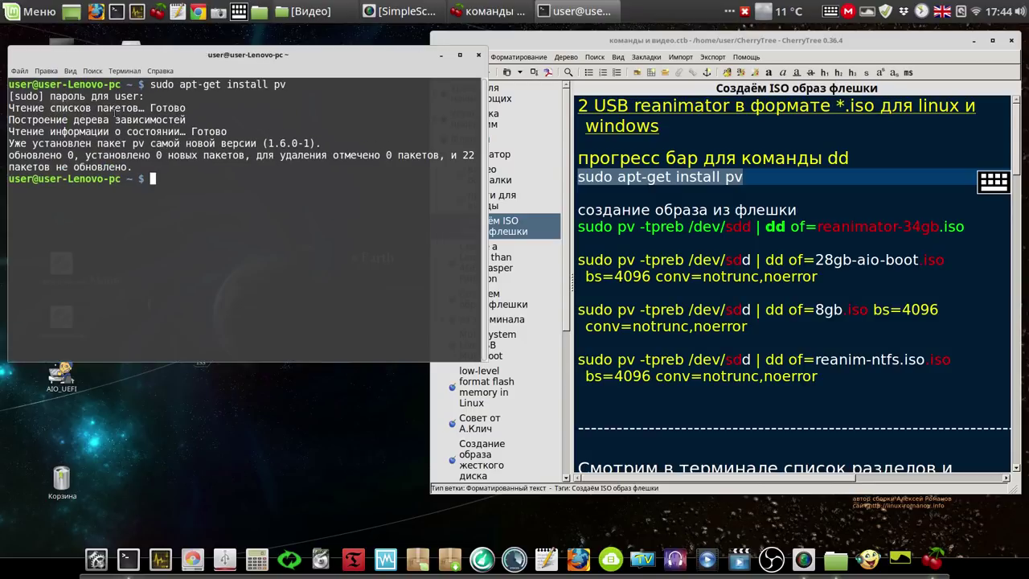
{"action": "left_click", "coordinate": [71, 73]}
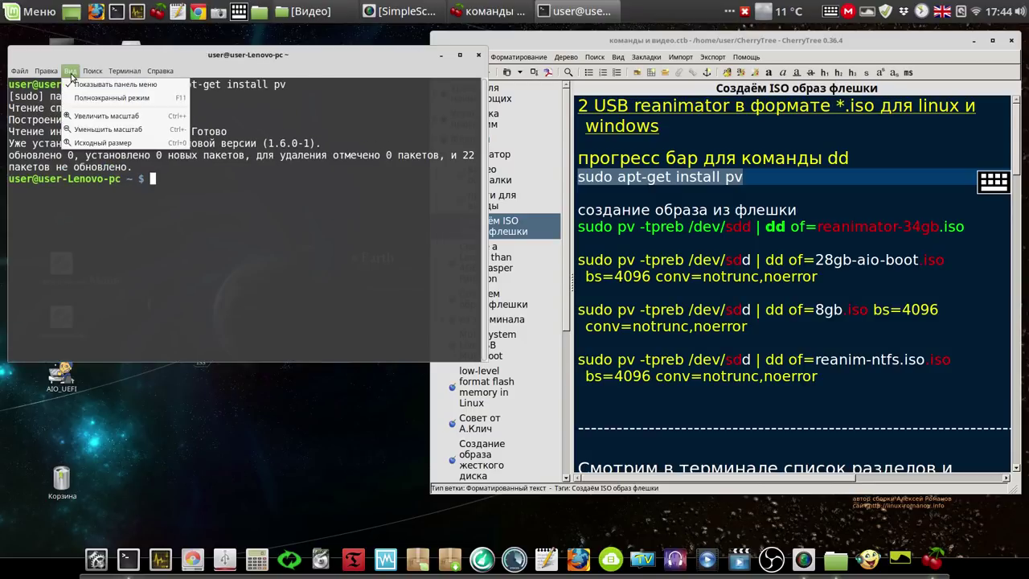
{"action": "left_click", "coordinate": [110, 115]}
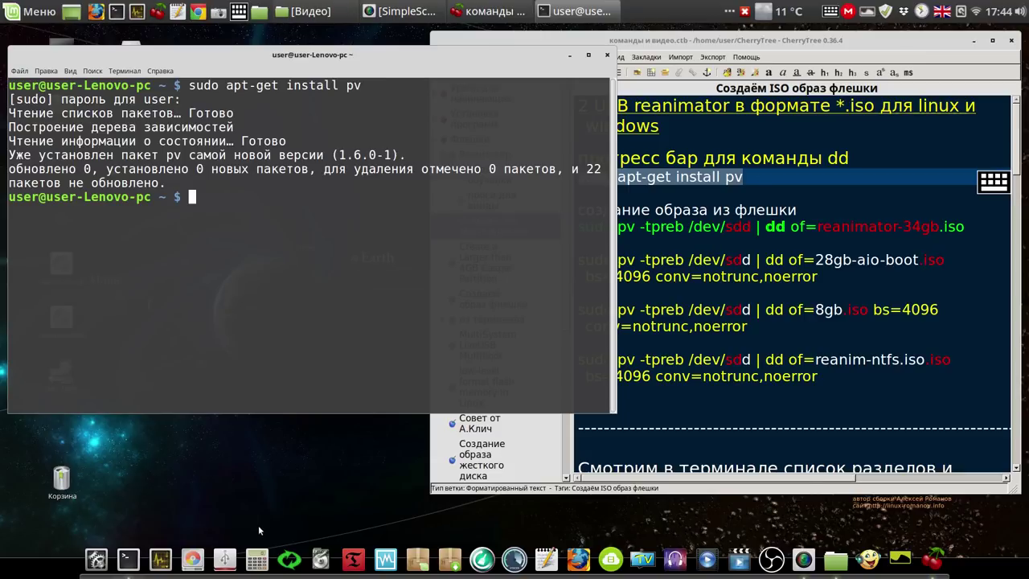
Launch the GParted partition editor and authenticate with the account password
{"action": "left_click", "coordinate": [193, 558]}
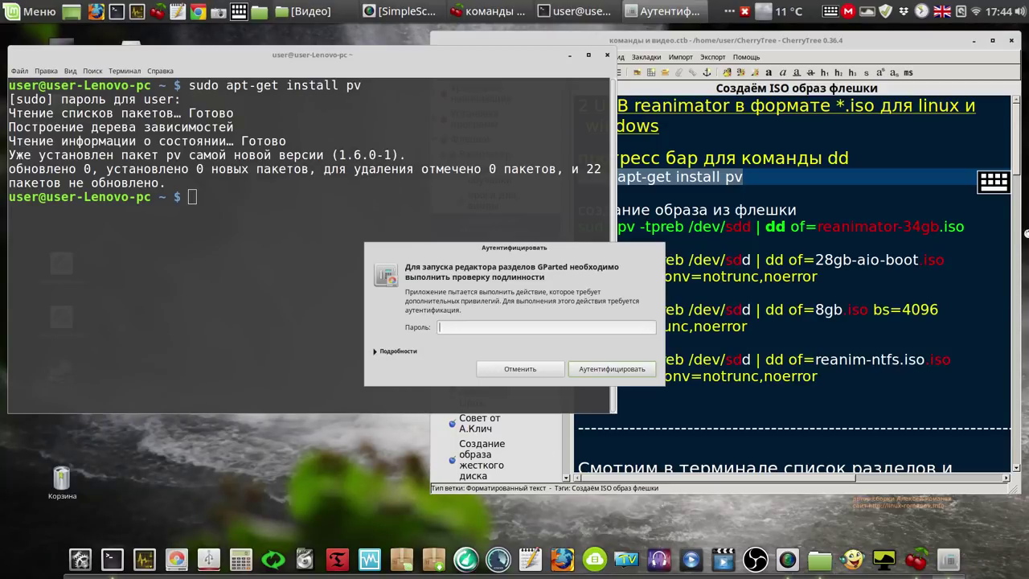
{"action": "left_click", "coordinate": [993, 182]}
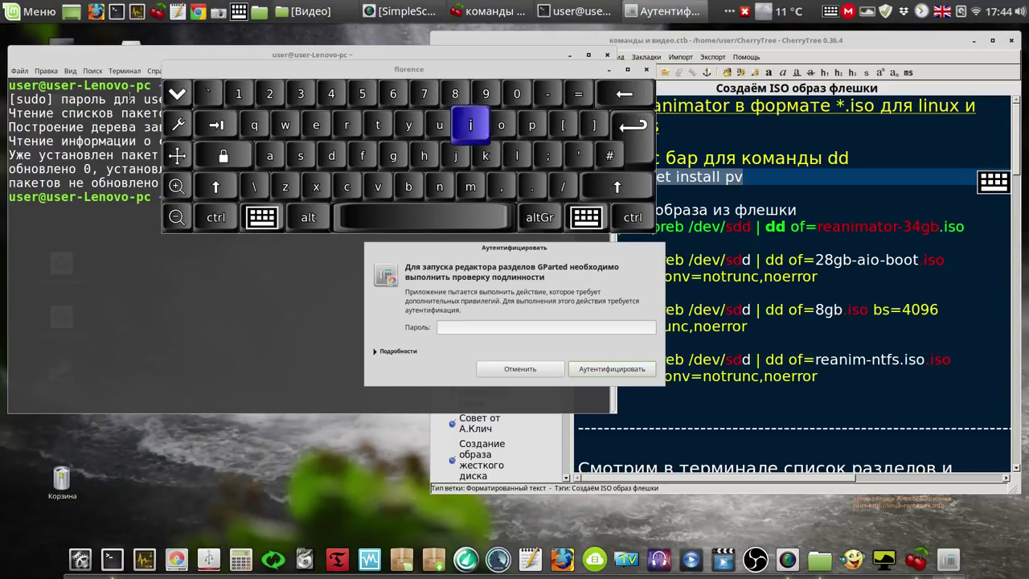
{"action": "left_click", "coordinate": [643, 369]}
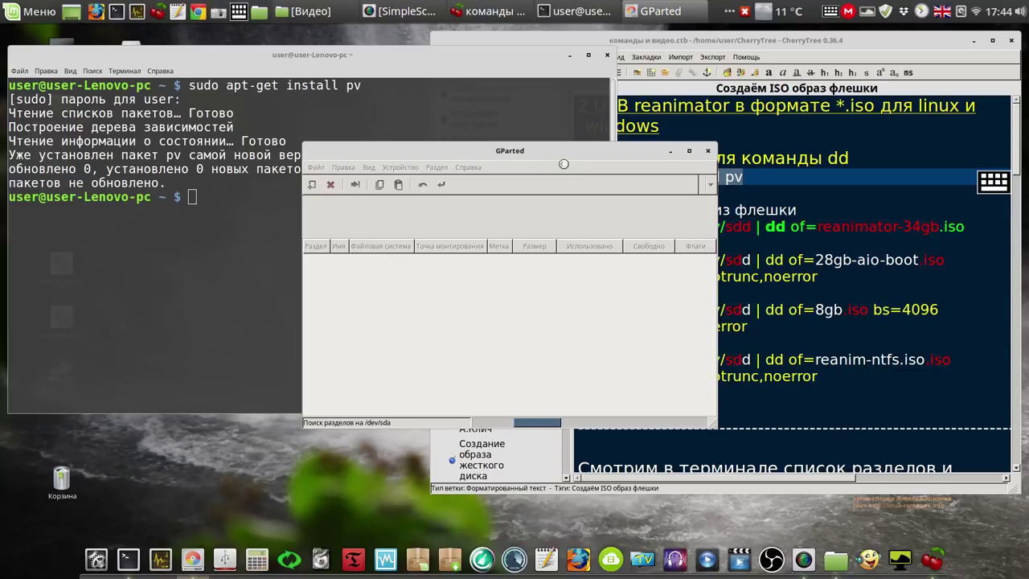
Enlarge the GParted window, examine the partitions of the USB stick /dev/sdd and minimize GParted
{"action": "left_click_drag", "start_coordinate": [570, 157], "coordinate": [428, 76]}
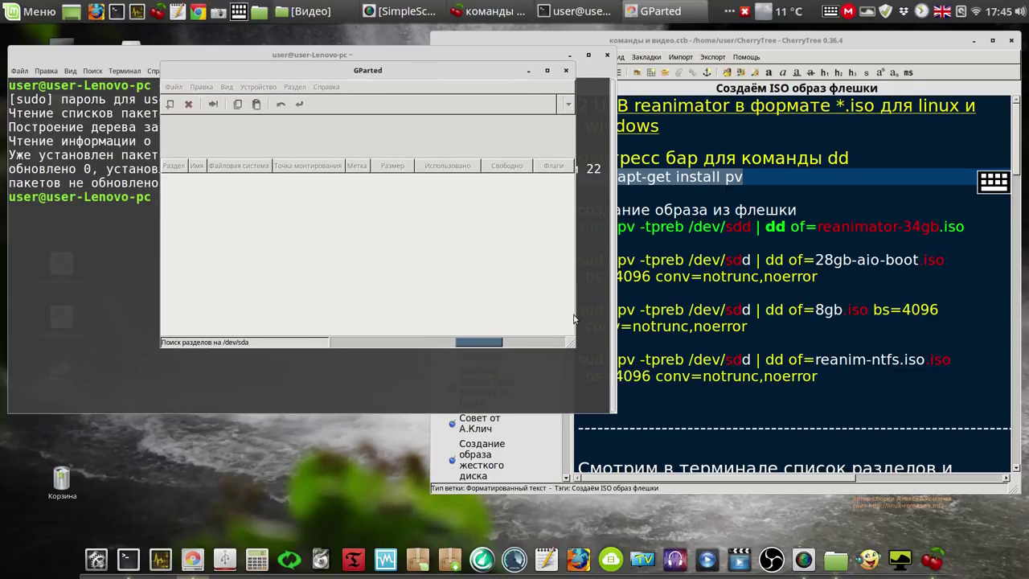
{"action": "left_click_drag", "start_coordinate": [574, 346], "coordinate": [786, 451]}
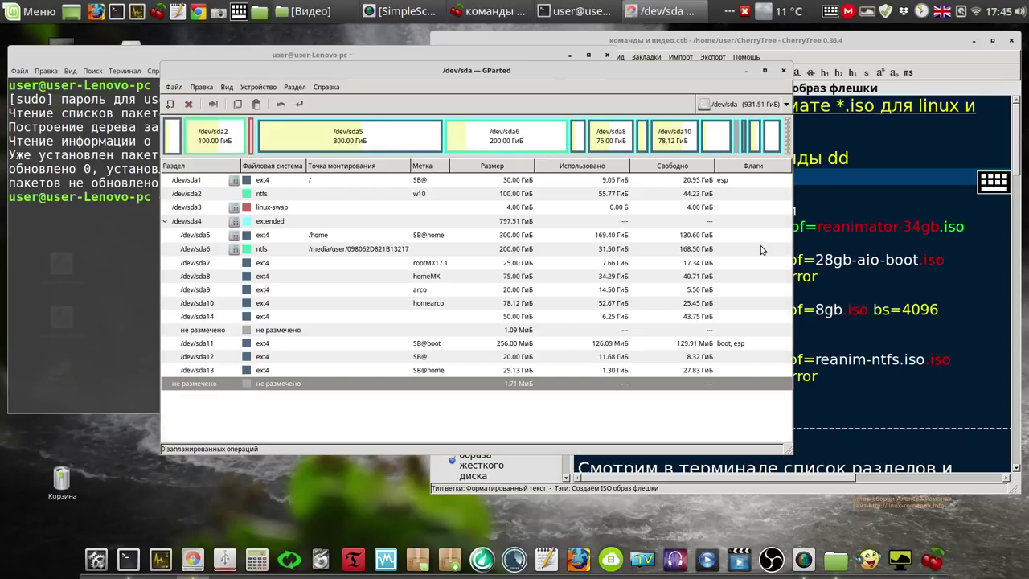
{"action": "left_click", "coordinate": [786, 105]}
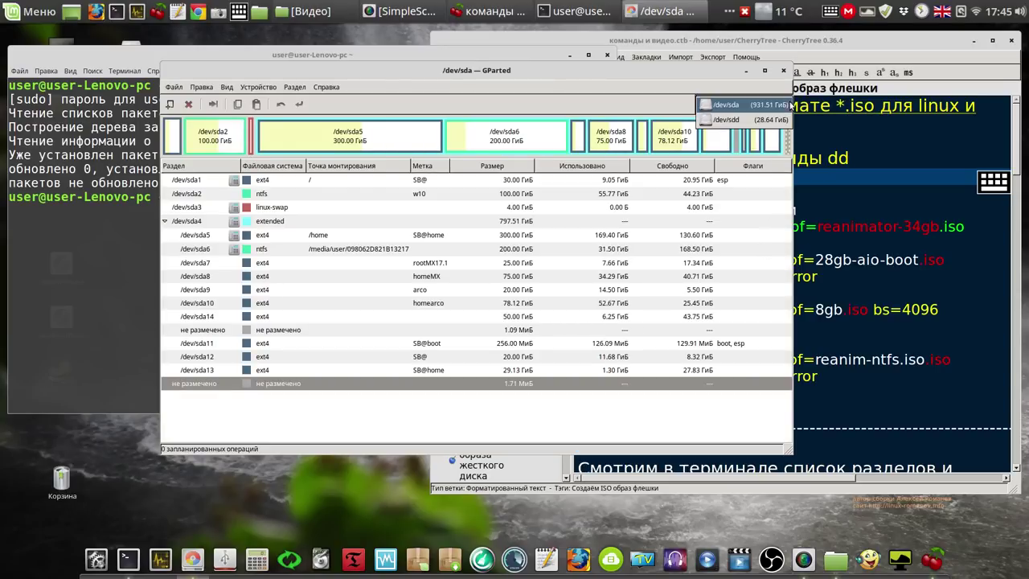
{"action": "left_click", "coordinate": [771, 119]}
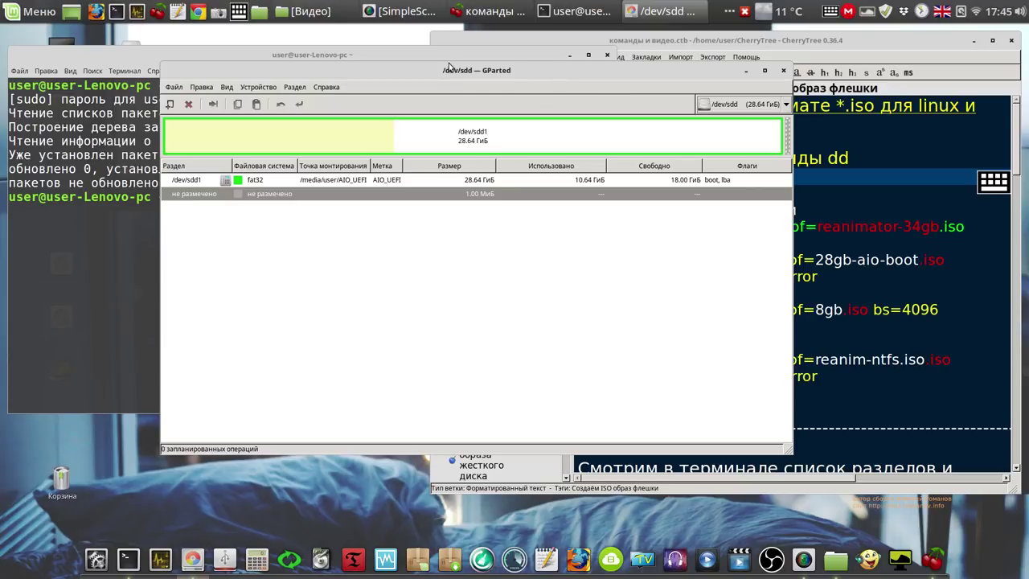
{"action": "left_click", "coordinate": [745, 71]}
Change the output file in CherryTree's first image-creation command from the 34gb name to reanimator-lnx.iso and save the notes
{"action": "left_click", "coordinate": [869, 48]}
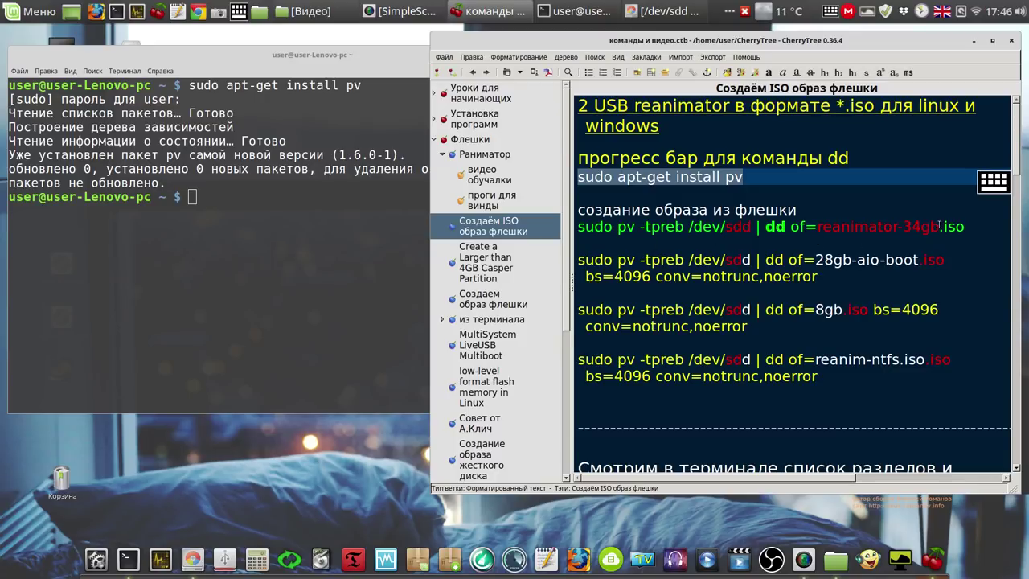
{"action": "left_click", "coordinate": [937, 227]}
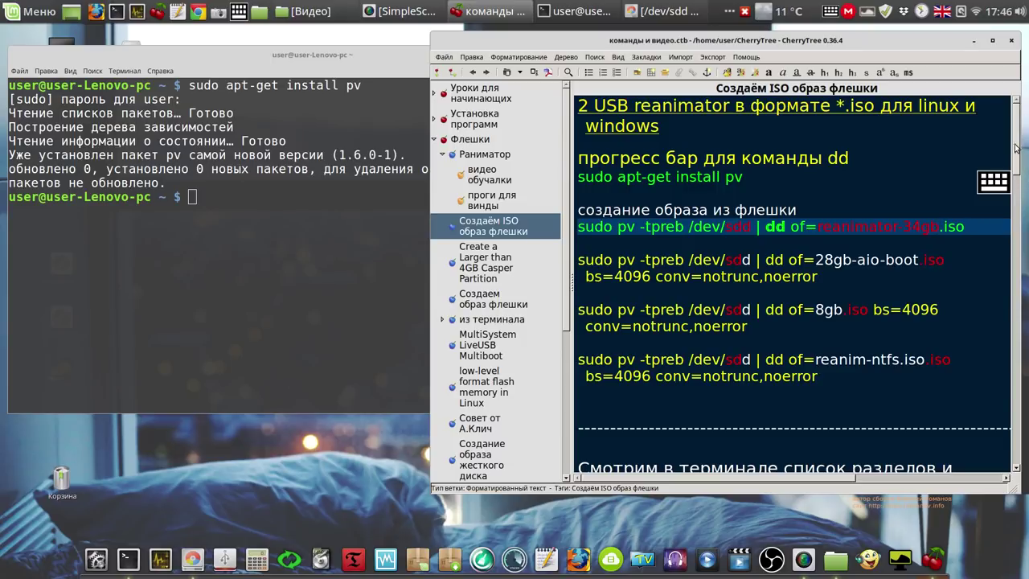
{"action": "left_click", "coordinate": [997, 183]}
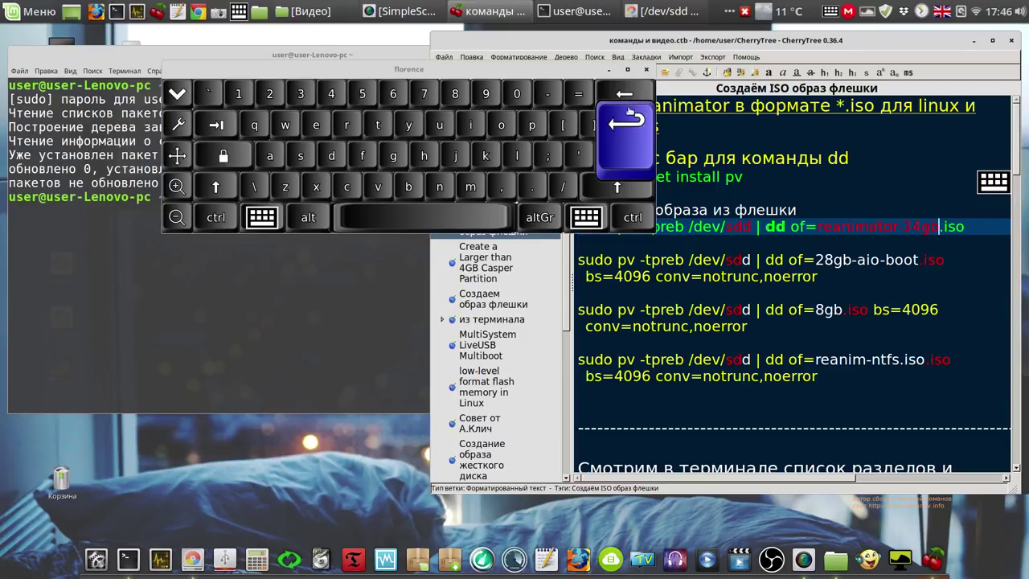
{"action": "left_click", "coordinate": [615, 99]}
{"action": "left_click", "coordinate": [614, 99]}
{"action": "left_click", "coordinate": [615, 99]}
{"action": "left_click", "coordinate": [615, 99]}
{"action": "left_click", "coordinate": [615, 98]}
{"action": "left_click", "coordinate": [615, 98]}
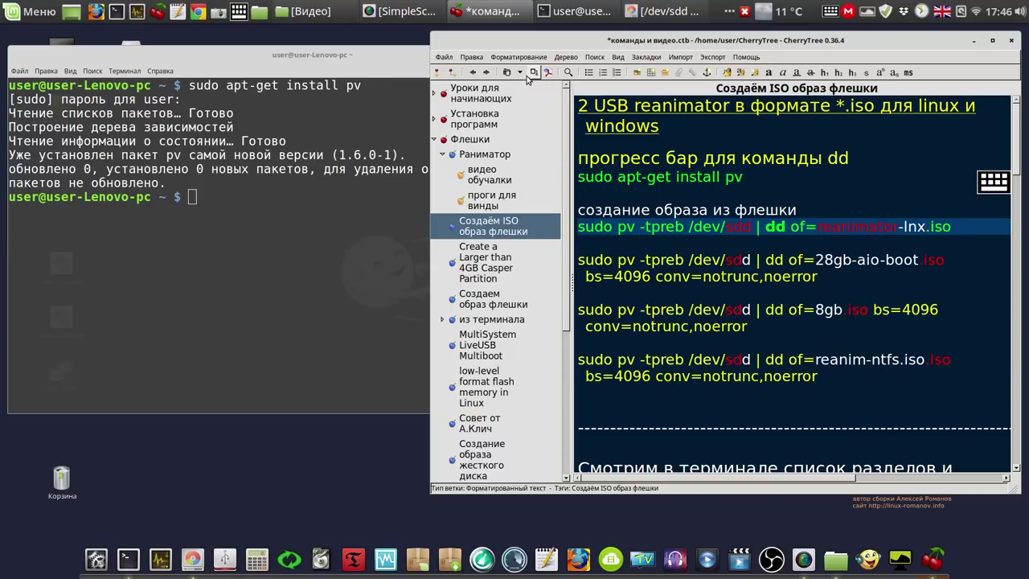
{"action": "left_click", "coordinate": [532, 72]}
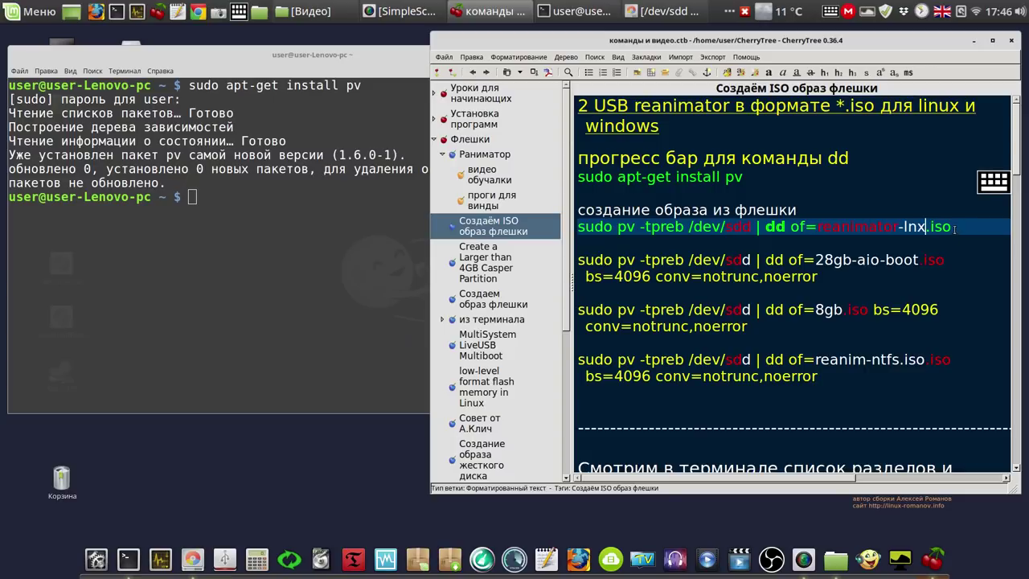
Copy the edited command "sudo pv -tpreb /dev/sdd | dd of=reanimator-lnx.iso" from CherryTree, run it in the terminal and minimize CherryTree
{"action": "left_click_drag", "start_coordinate": [952, 227], "coordinate": [551, 224]}
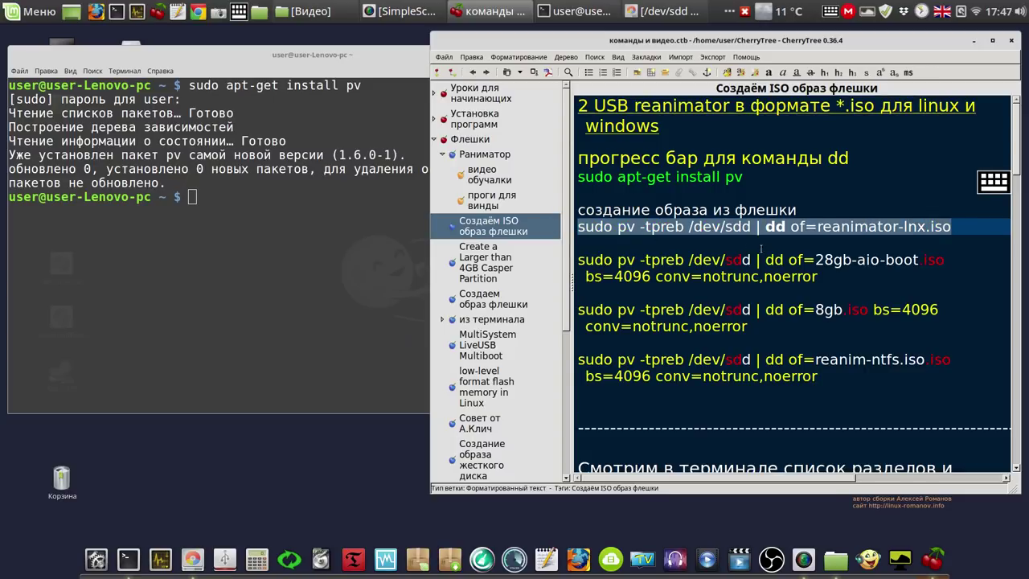
{"action": "left_click_drag", "start_coordinate": [714, 228], "coordinate": [99, 233]}
{"action": "left_click", "coordinate": [225, 248]}
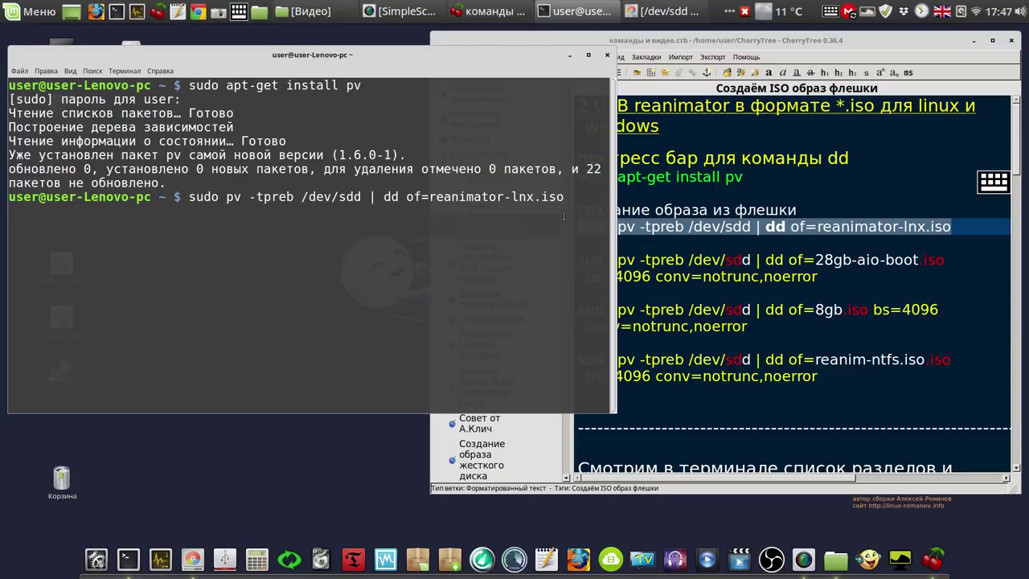
{"action": "left_click", "coordinate": [990, 184]}
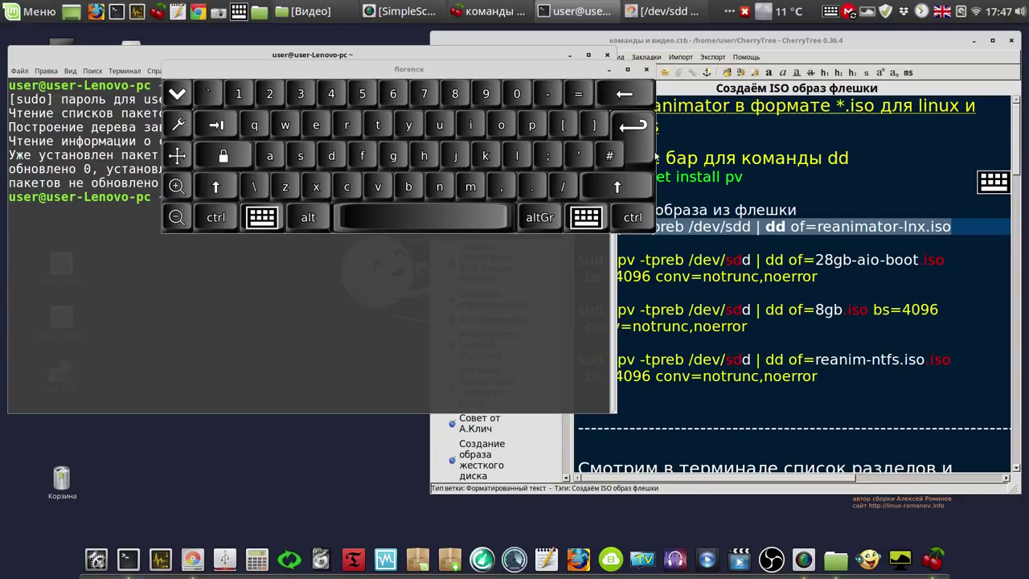
{"action": "left_click", "coordinate": [624, 130]}
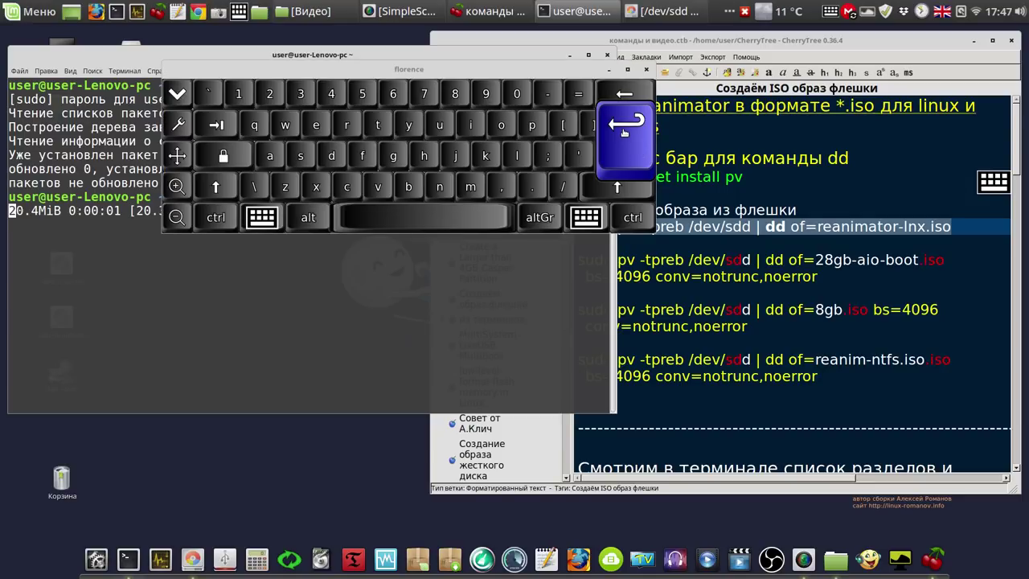
{"action": "left_click", "coordinate": [548, 98]}
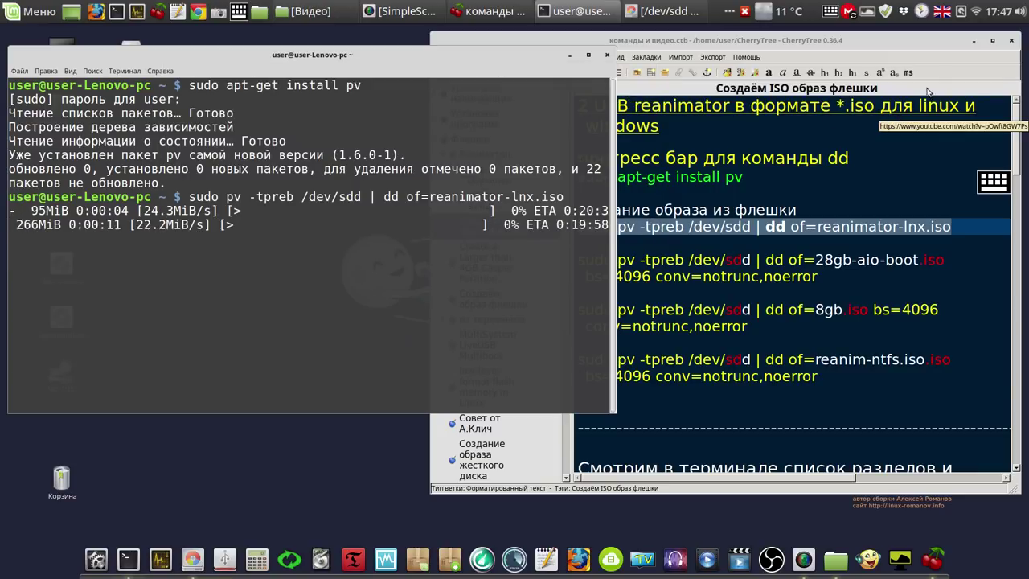
{"action": "left_click", "coordinate": [970, 41]}
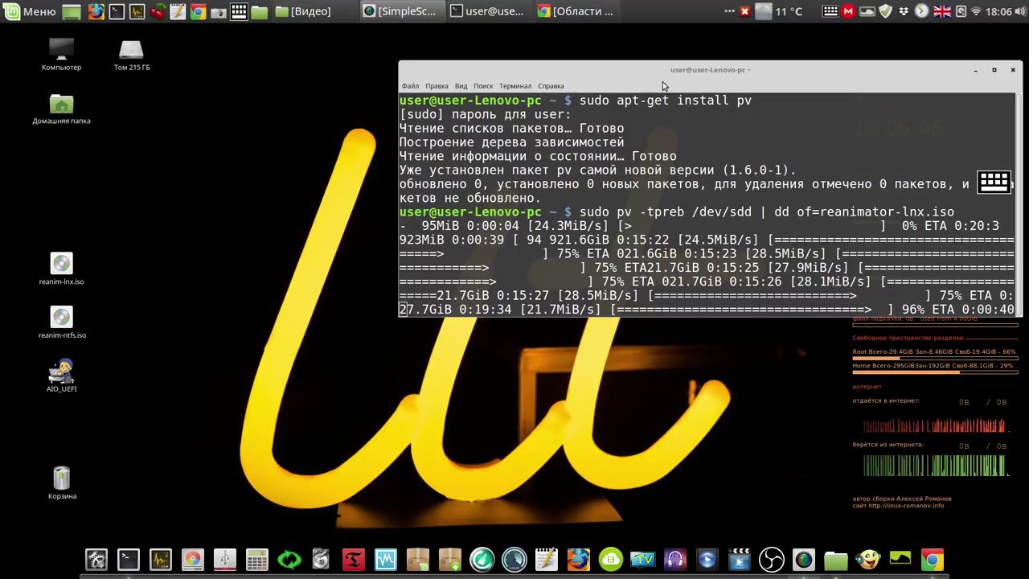
Move the terminal window aside, show the home folder in the file manager and check reanimator-lnx.iso there
{"action": "left_click_drag", "start_coordinate": [640, 70], "coordinate": [577, 62]}
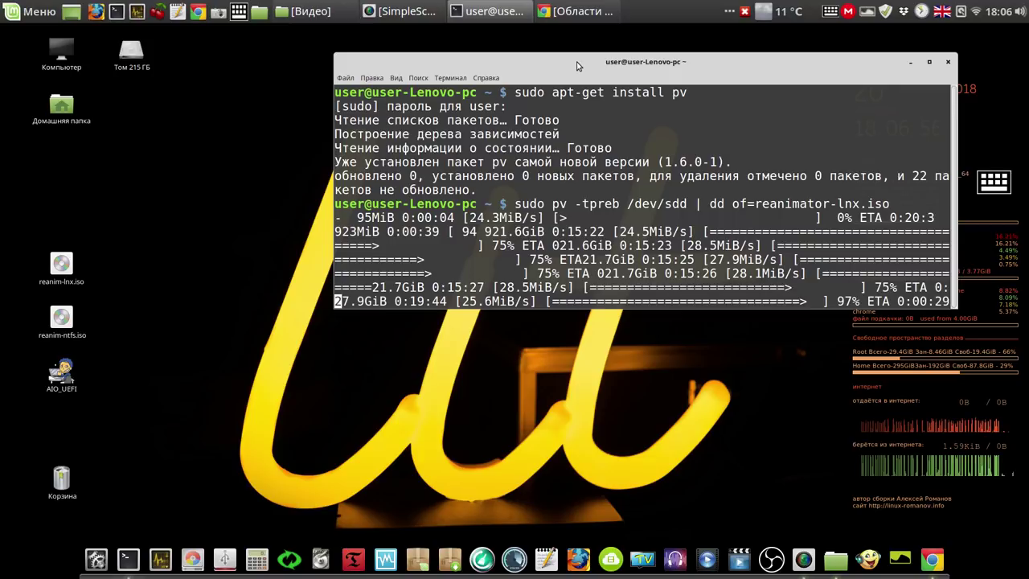
{"action": "left_click", "coordinate": [315, 13]}
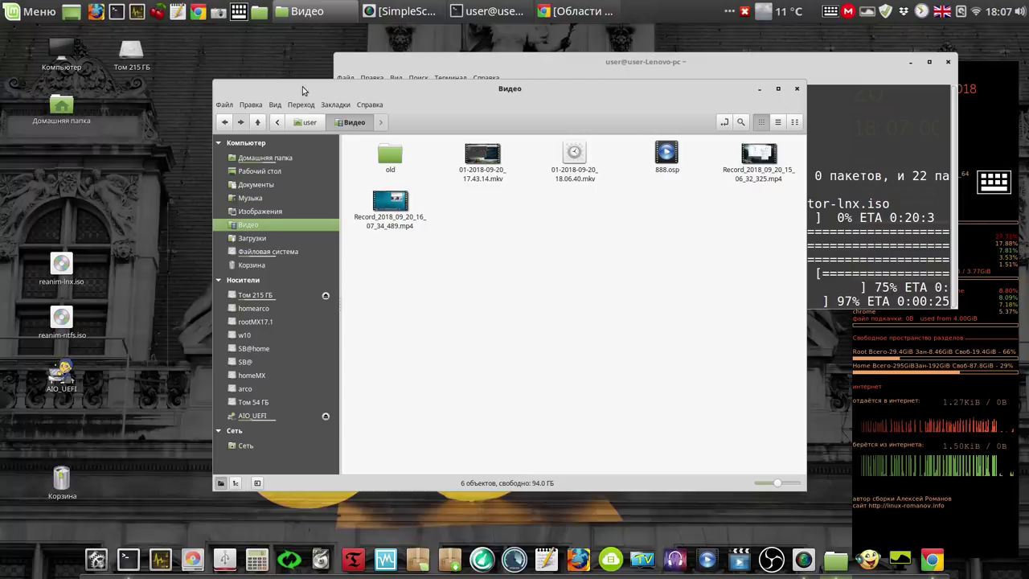
{"action": "left_click", "coordinate": [258, 122]}
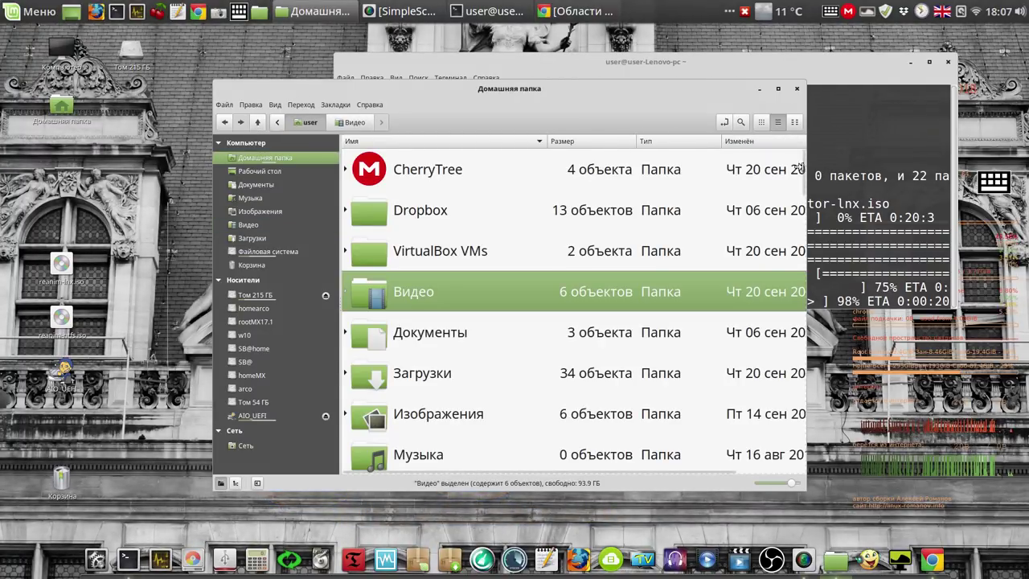
{"action": "scroll", "coordinate": [612, 322], "scroll_direction": "down", "scroll_amount": 10}
{"action": "left_click", "coordinate": [612, 315]}
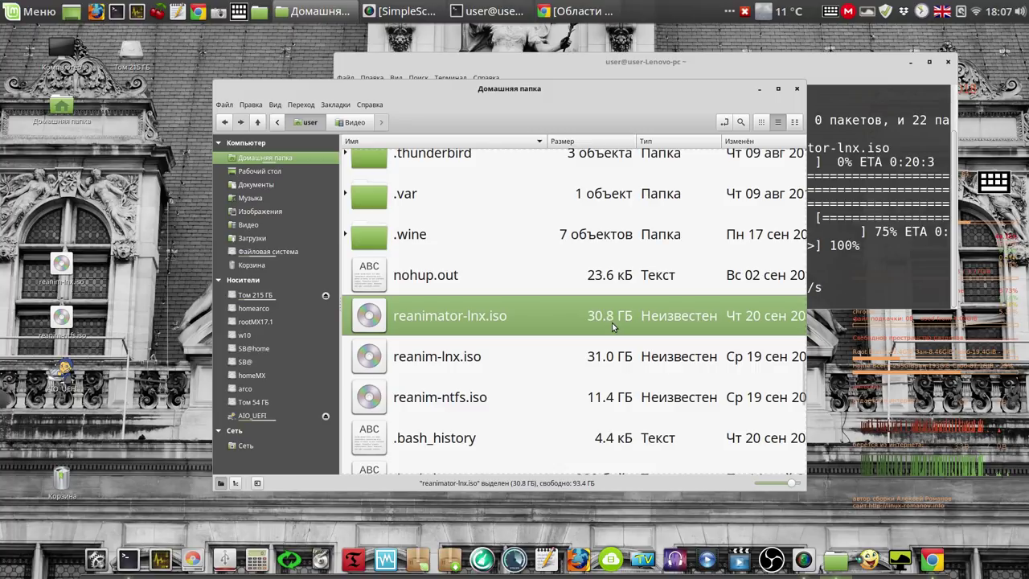
Close the terminal and home folder windows, and move the Том 215 ГБ drive icon below the home folder icon on the desktop
{"action": "left_click", "coordinate": [875, 76]}
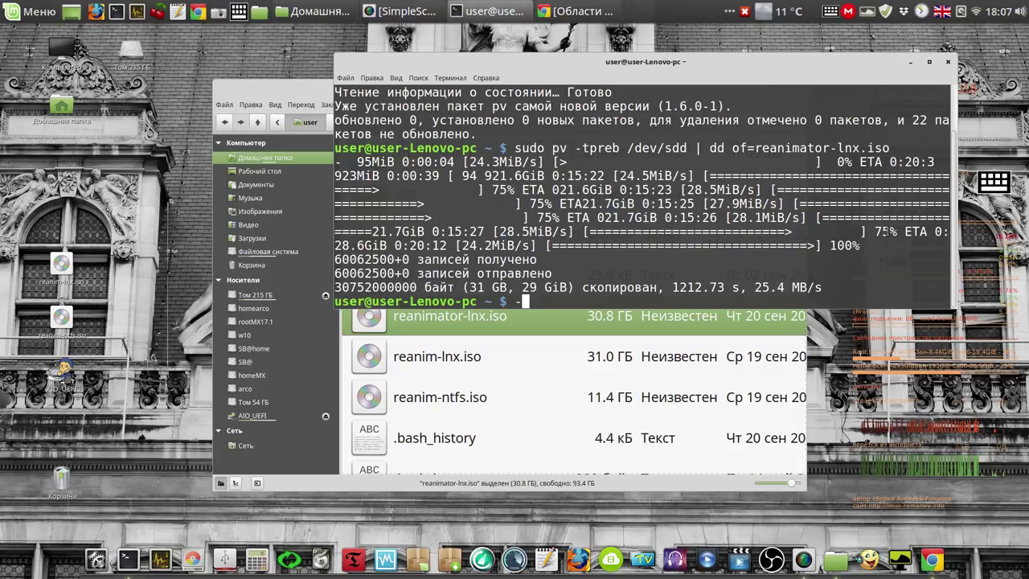
{"action": "left_click", "coordinate": [946, 65]}
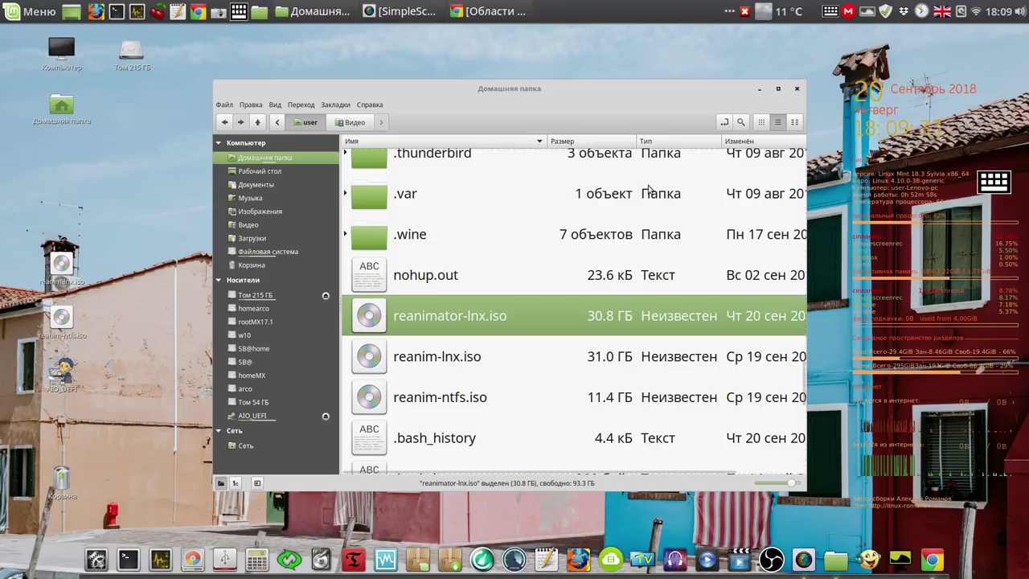
{"action": "left_click", "coordinate": [797, 90]}
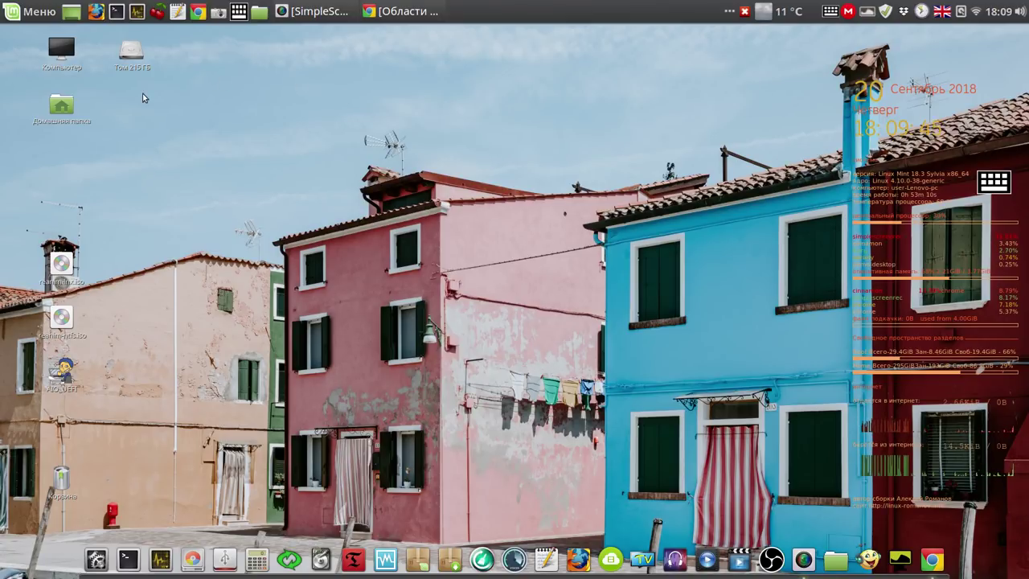
{"action": "left_click_drag", "start_coordinate": [129, 58], "coordinate": [55, 181]}
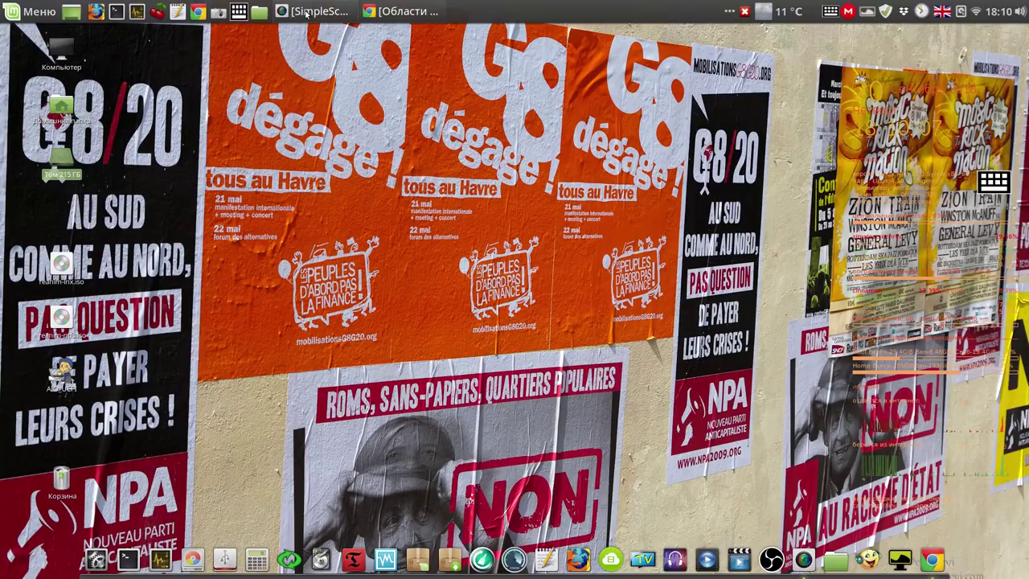
{"action": "mouse_move", "coordinate": [304, 14]}
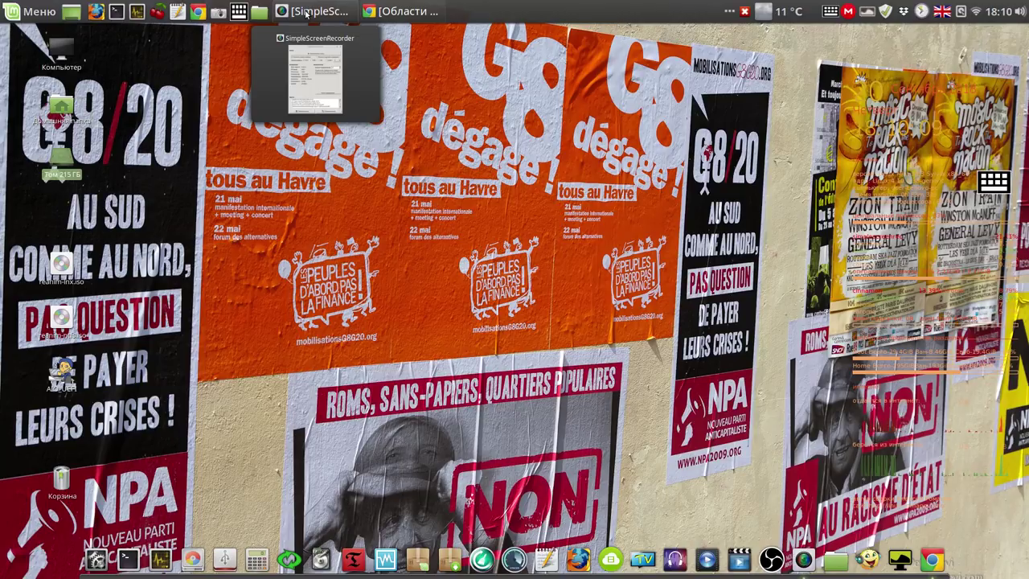
{"action": "left_click", "coordinate": [305, 14]}
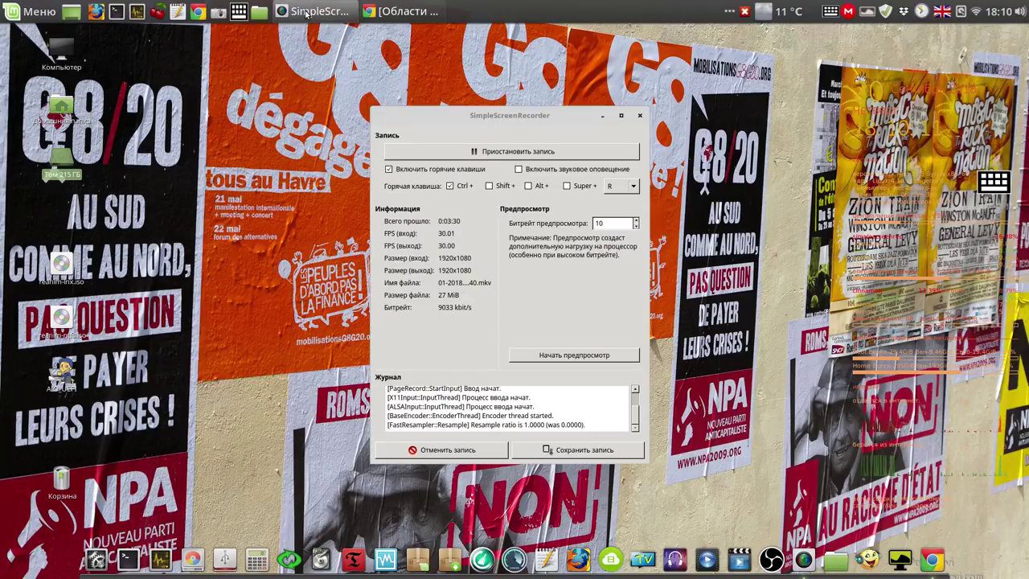